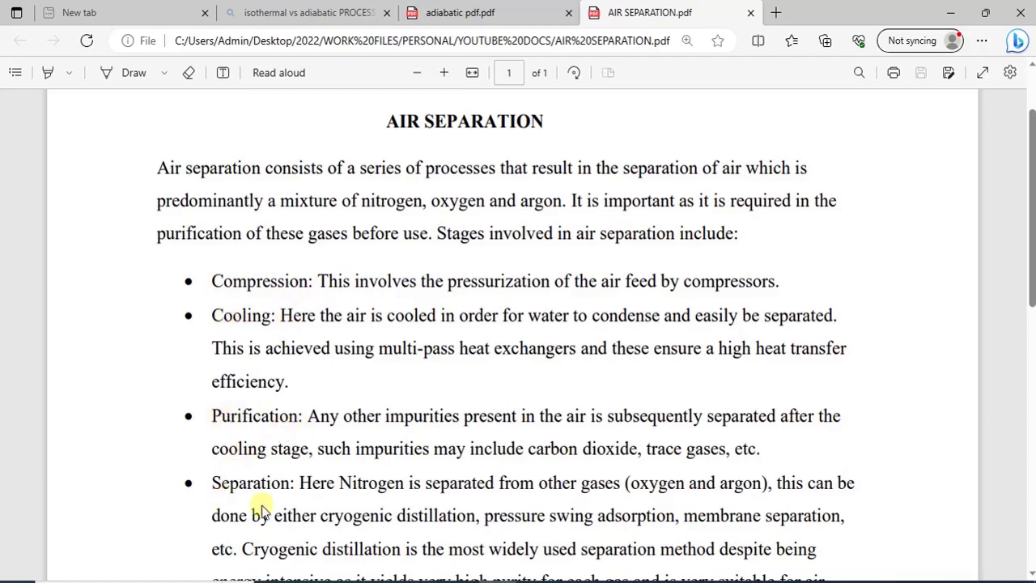
Step: Read through the air separation stages in the AIR SEPARATION document, from compression to product recovery
mouse_move(1031, 284)
left_mouse_down()
mouse_move(1033, 370)
mouse_move(1032, 264)
left_mouse_up()
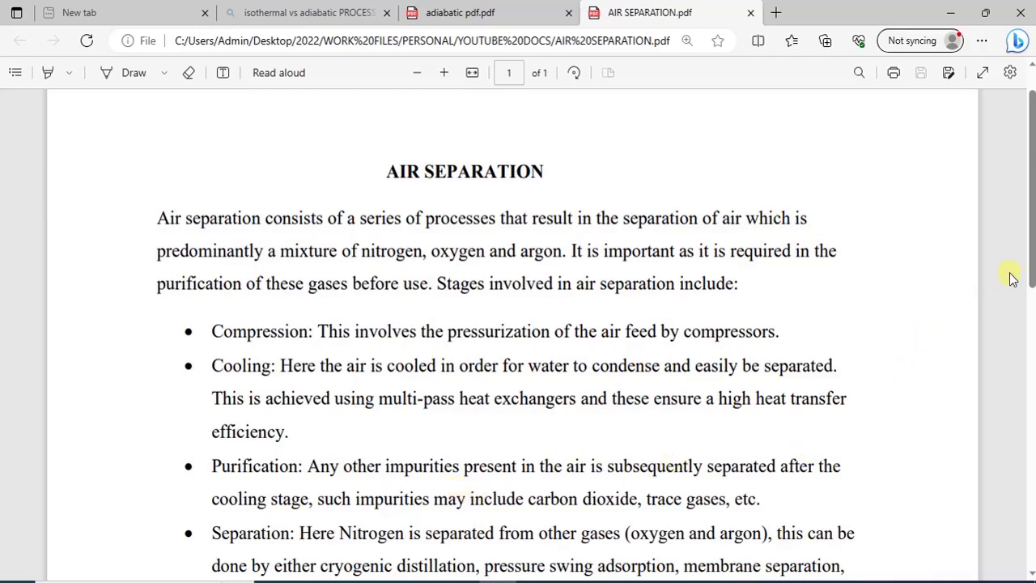
left_click_drag(1024, 277, 1010, 364)
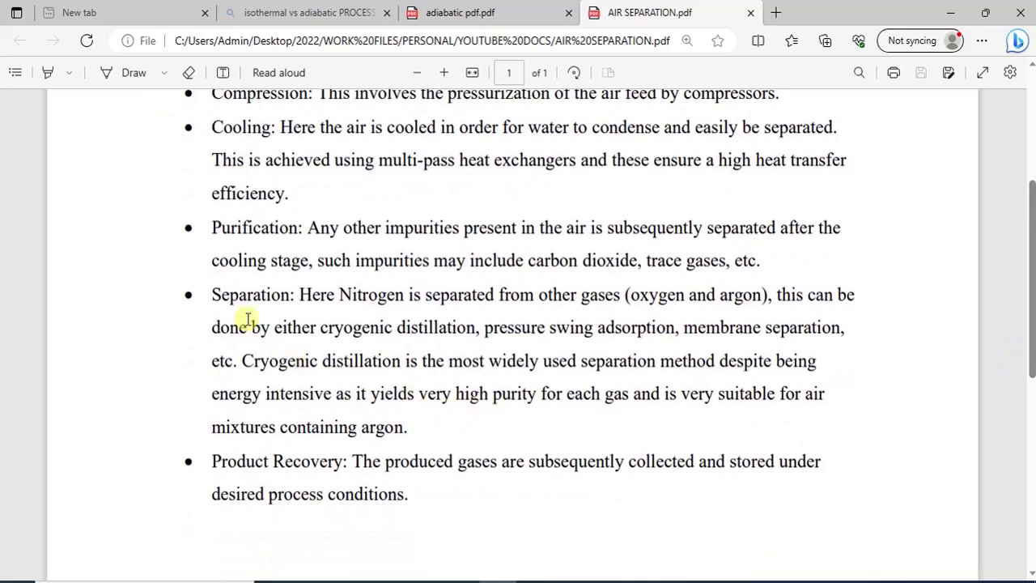
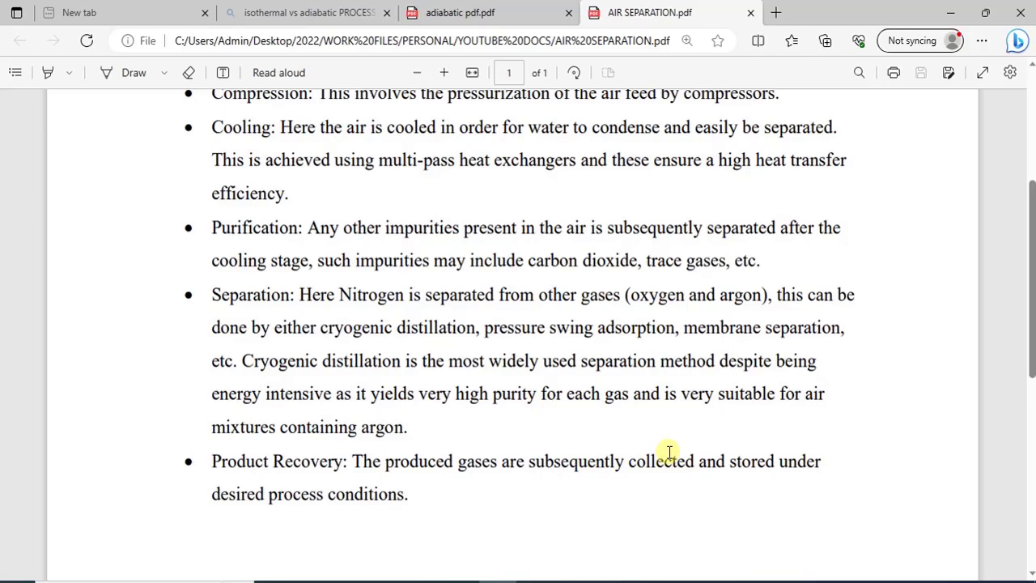
left_click_drag(1031, 363, 1031, 280)
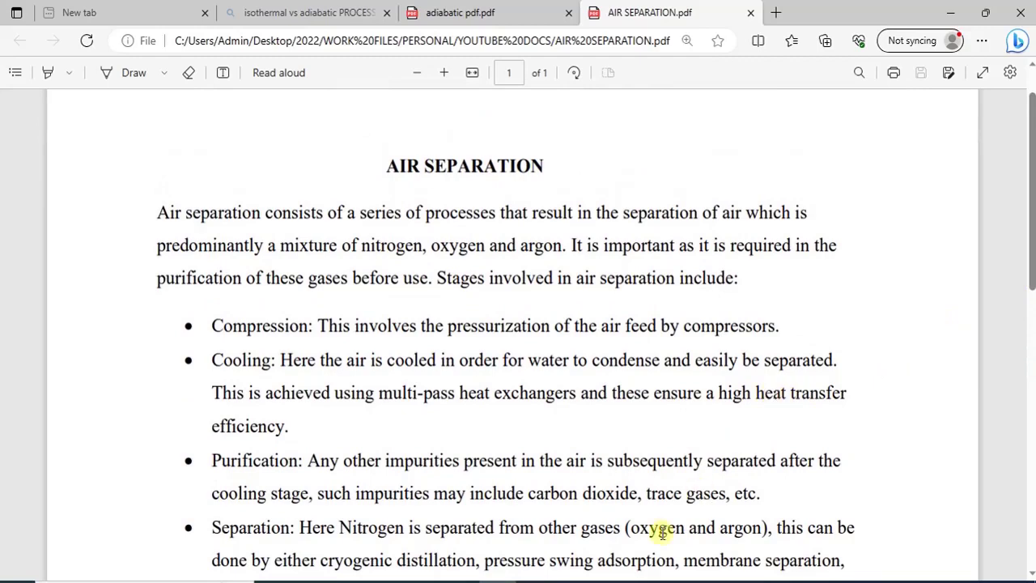
Step: Switch to the AIR SEPARATION FINAL DESIGN case in Aspen HYSYS and display the general simulation commands
left_click(608, 579)
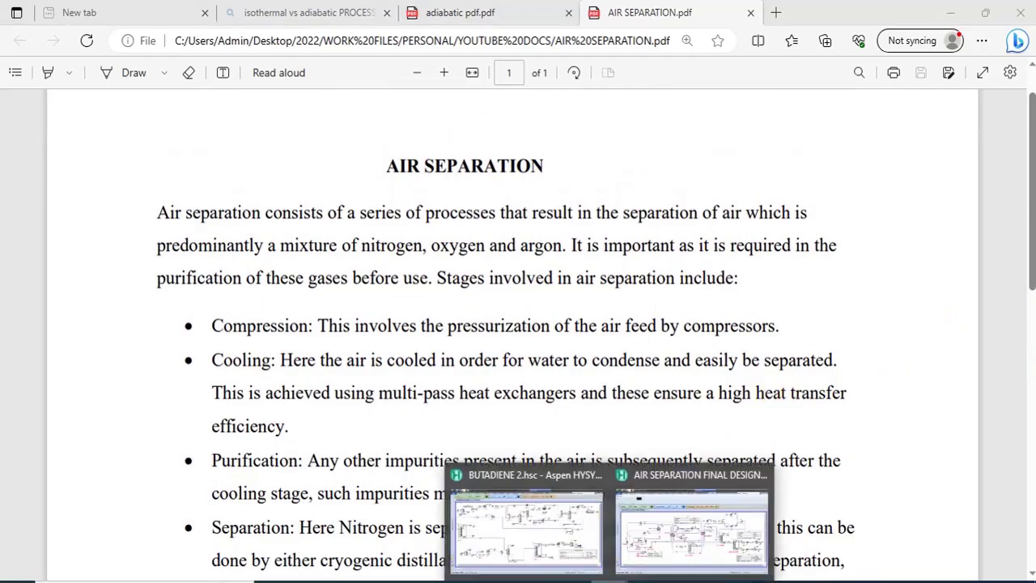
left_click(682, 524)
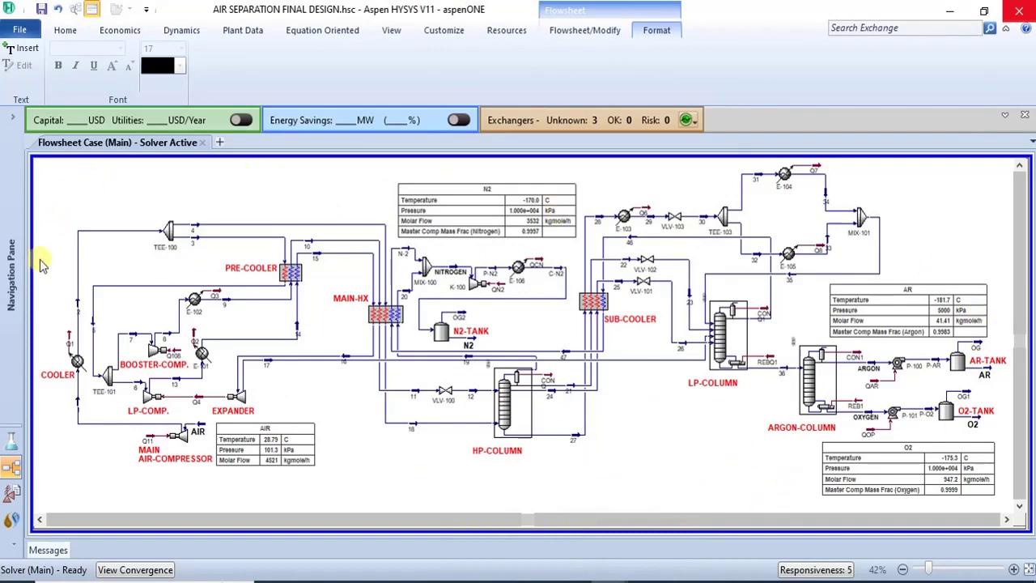
left_click(63, 29)
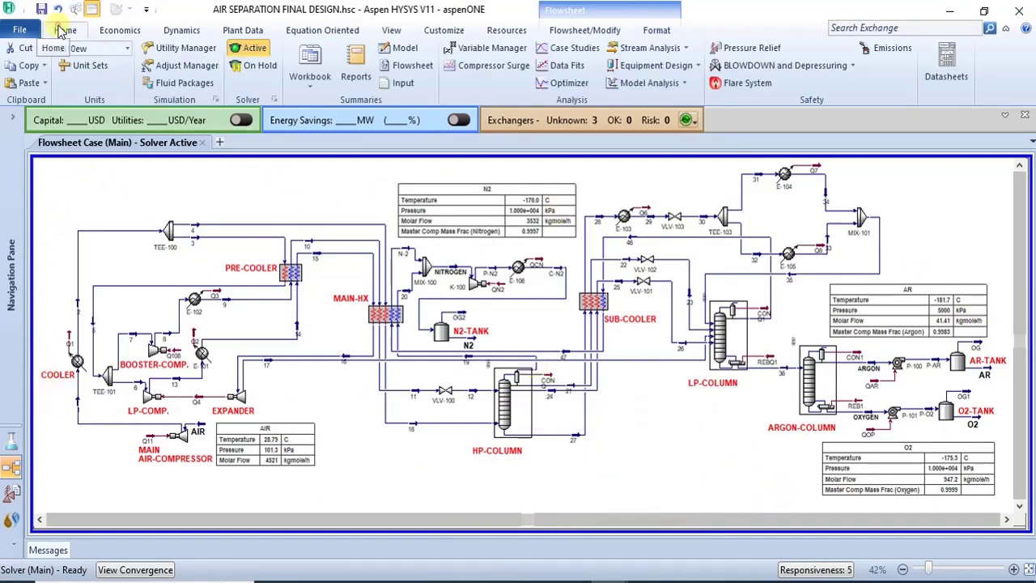
mouse_move(551, 301)
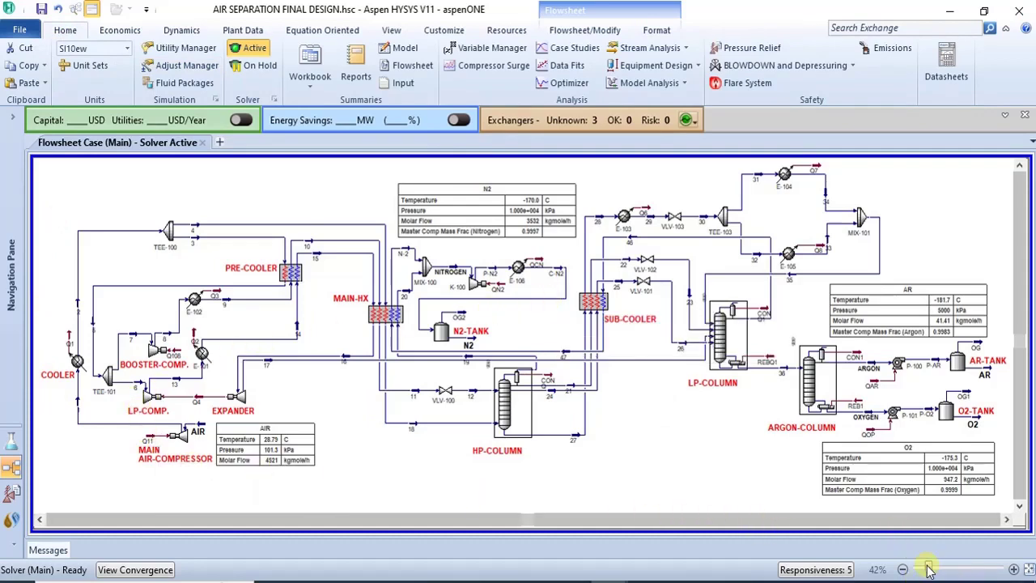
Step: Review the composition and conditions of the AIR feed stream entering the main air compressor, and close its worksheet
mouse_move(929, 571)
left_mouse_down()
mouse_move(966, 569)
mouse_move(941, 569)
left_mouse_up()
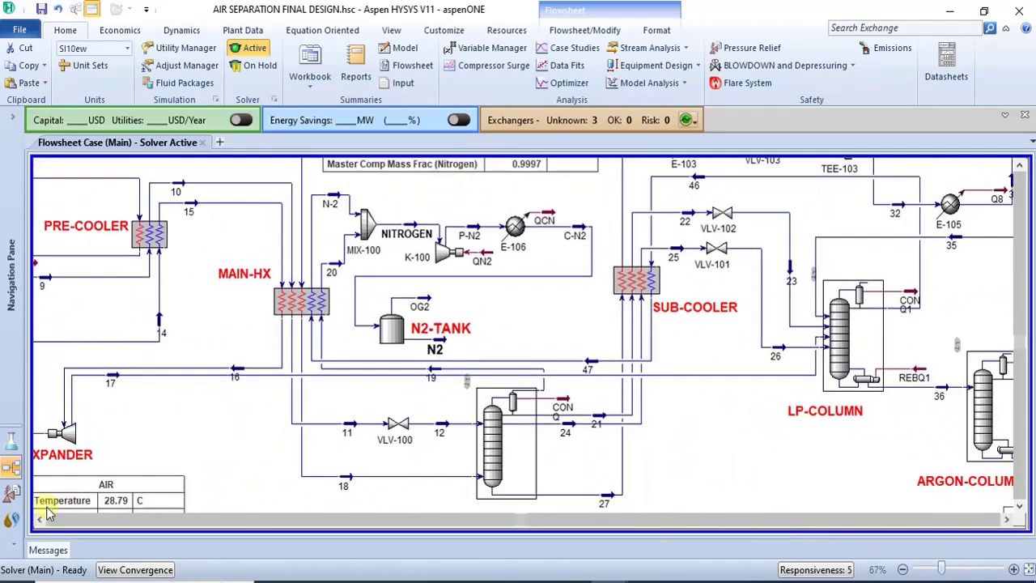
left_click(47, 518)
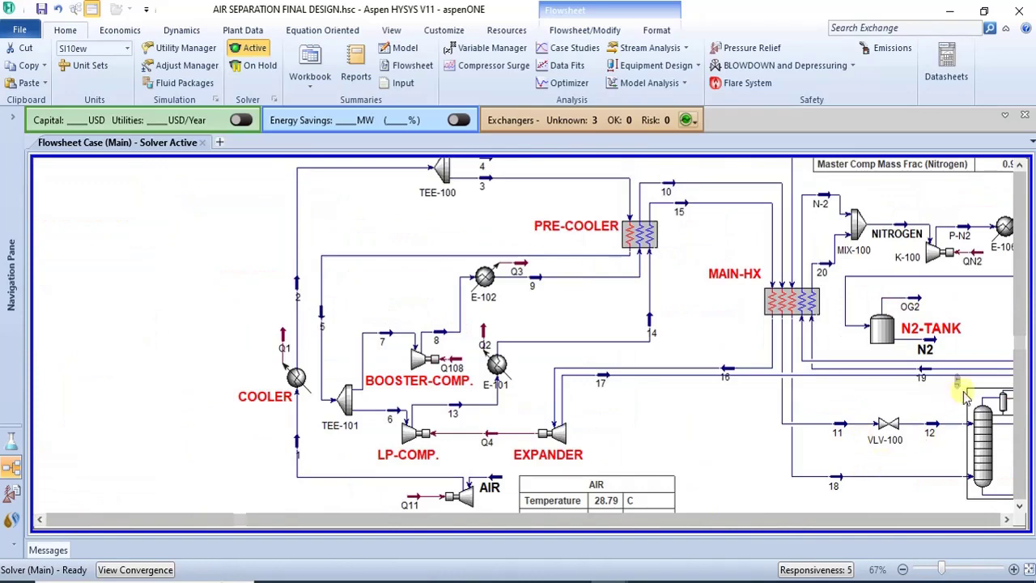
left_click(1018, 506)
left_click(1018, 505)
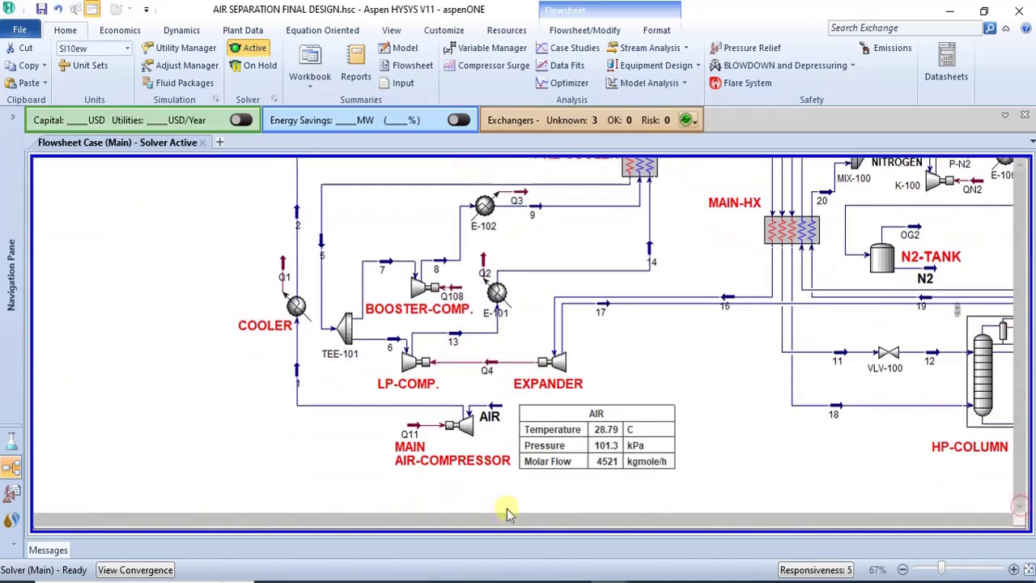
mouse_move(502, 426)
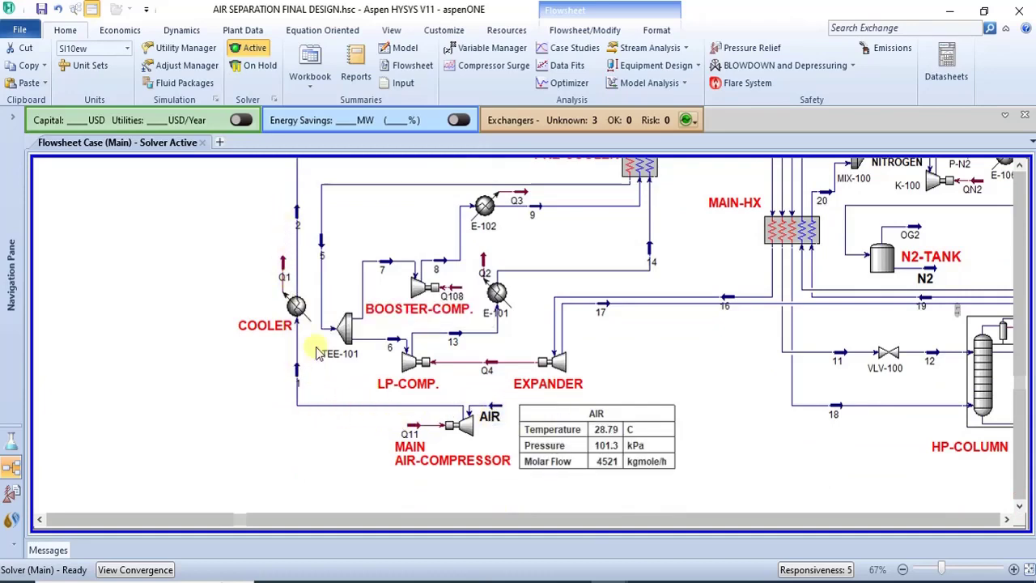
double_click(495, 413)
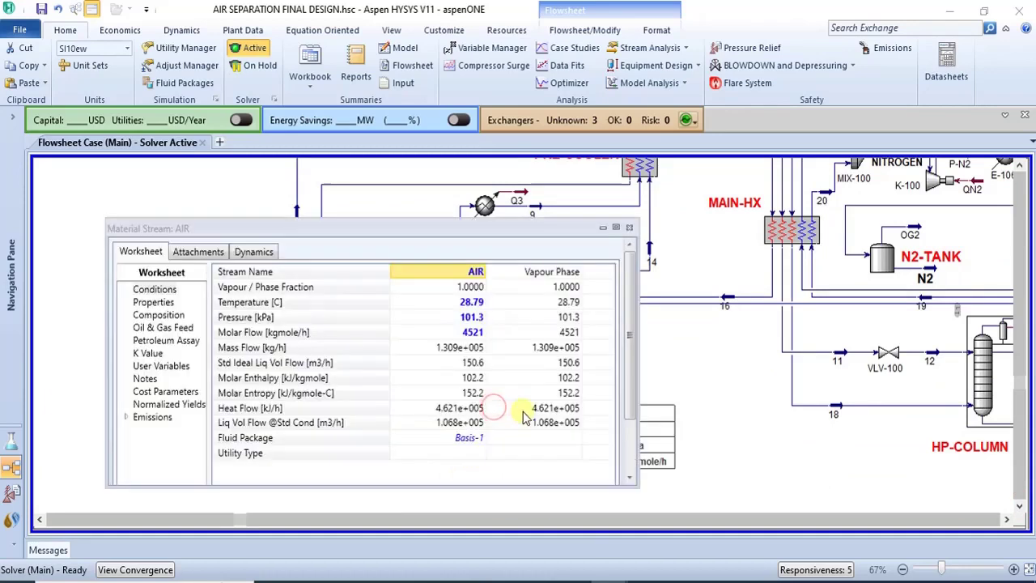
left_click_drag(512, 224, 654, 181)
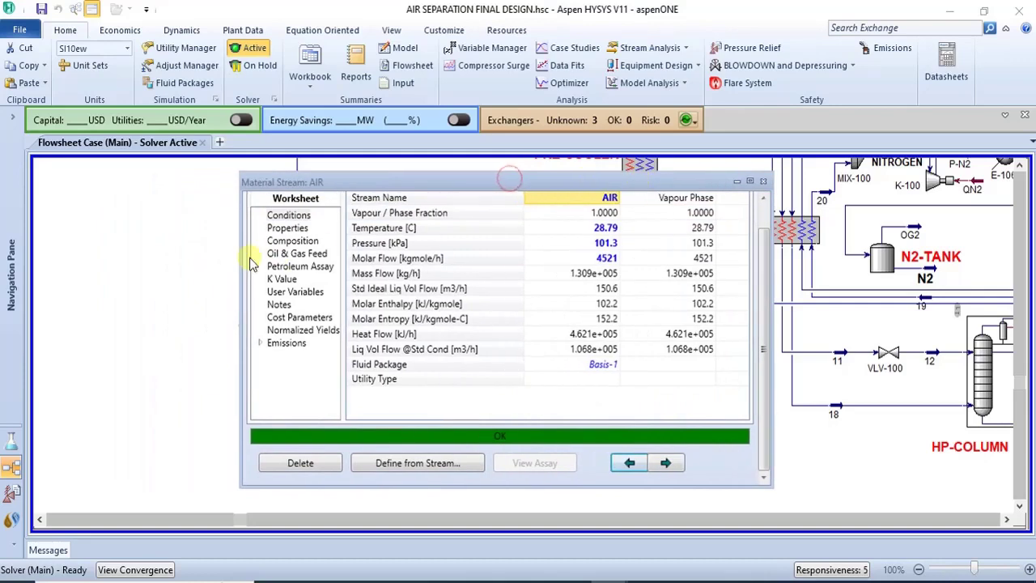
left_click(293, 242)
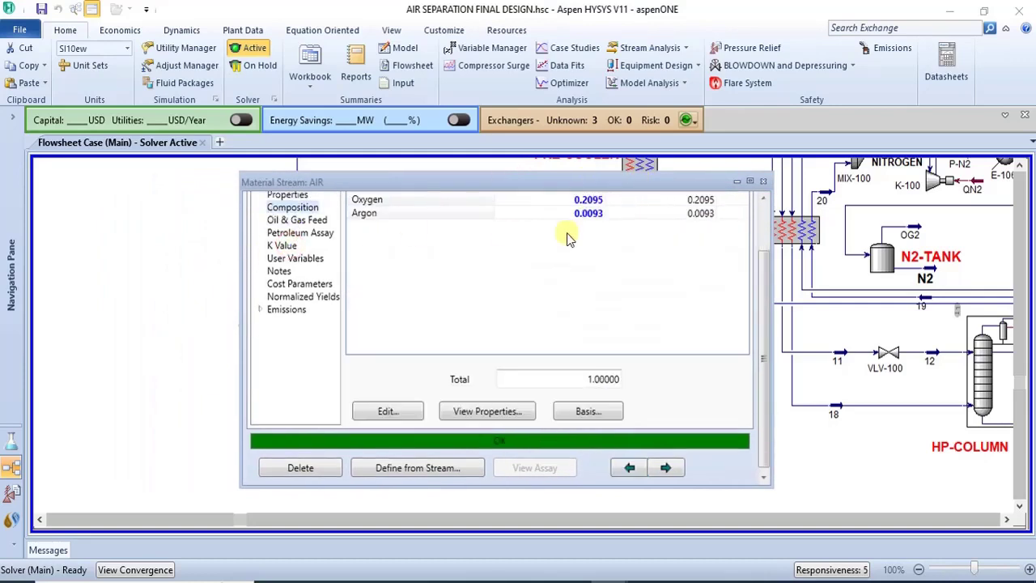
left_click_drag(602, 176, 599, 98)
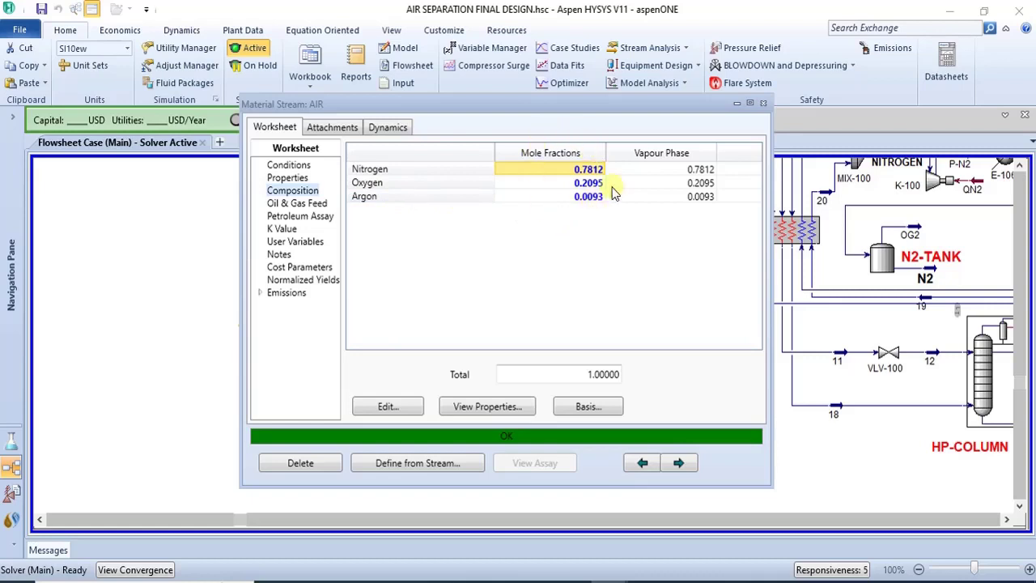
left_click(291, 165)
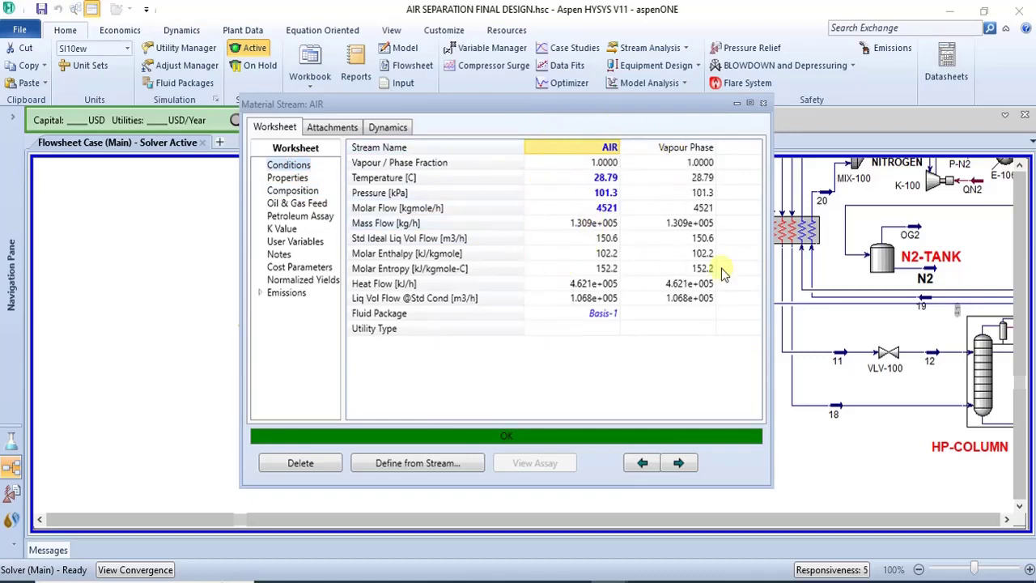
left_click(762, 102)
left_click(702, 371)
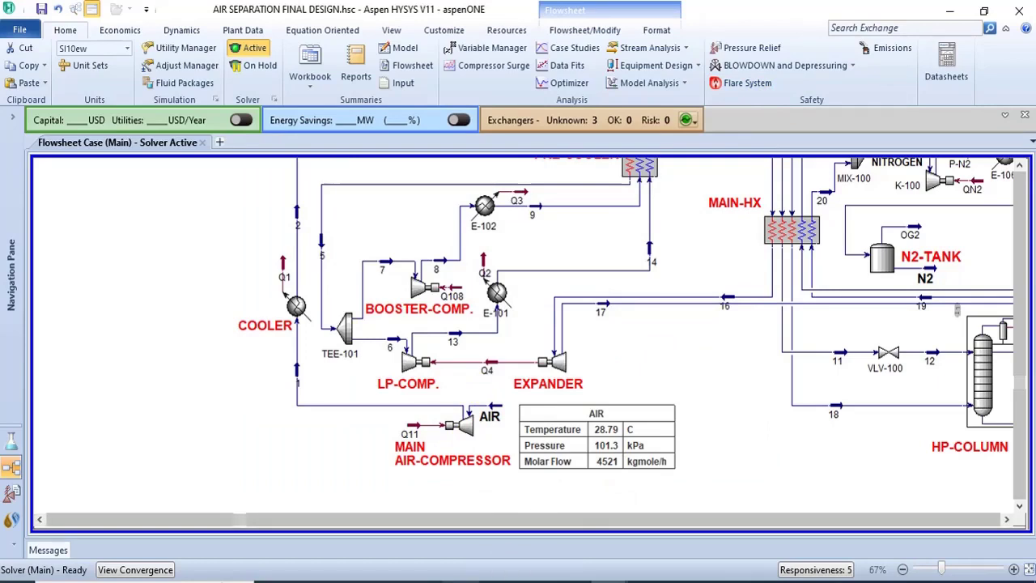
Step: Examine the LP-COMP. and BOOSTER-COMP. compressors and their links to TEE-101 and the EXPANDER
mouse_move(493, 527)
left_click(1019, 165)
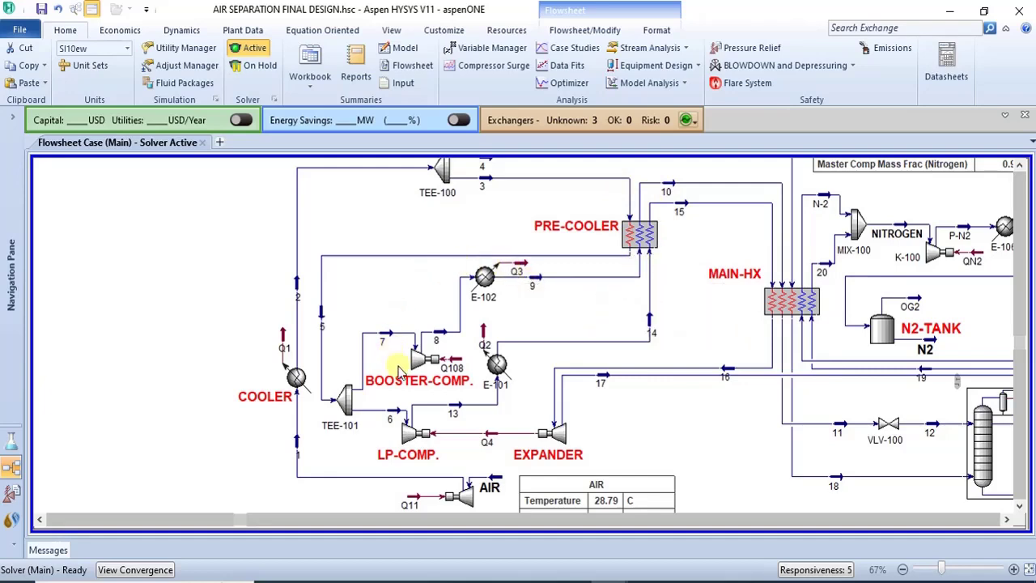
mouse_move(421, 437)
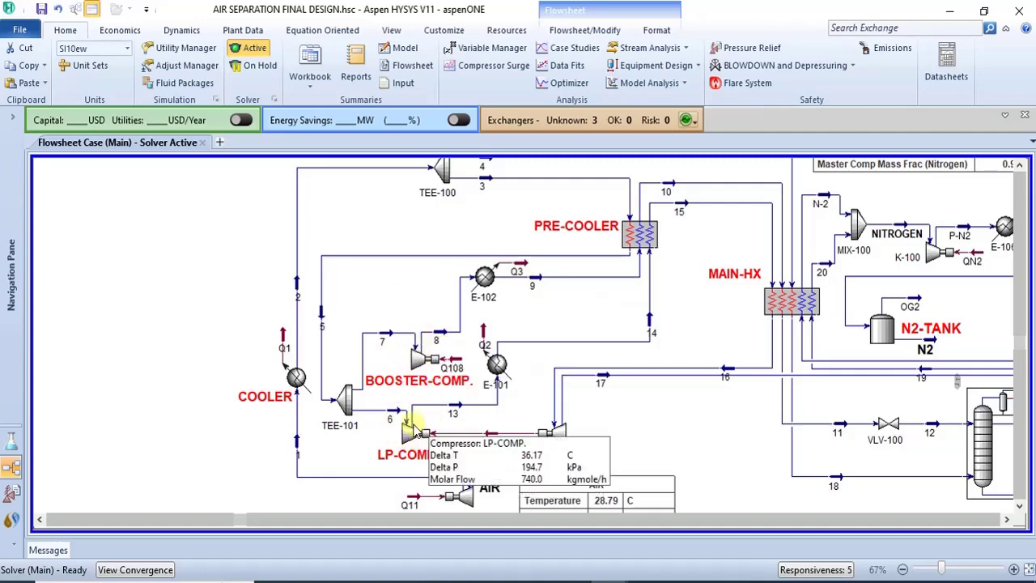
mouse_move(423, 374)
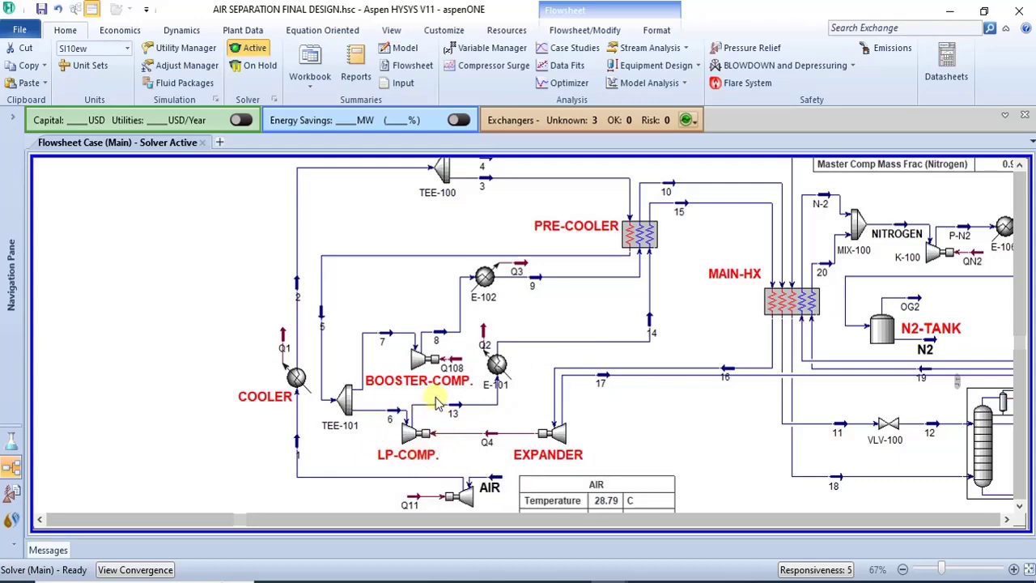
mouse_move(431, 437)
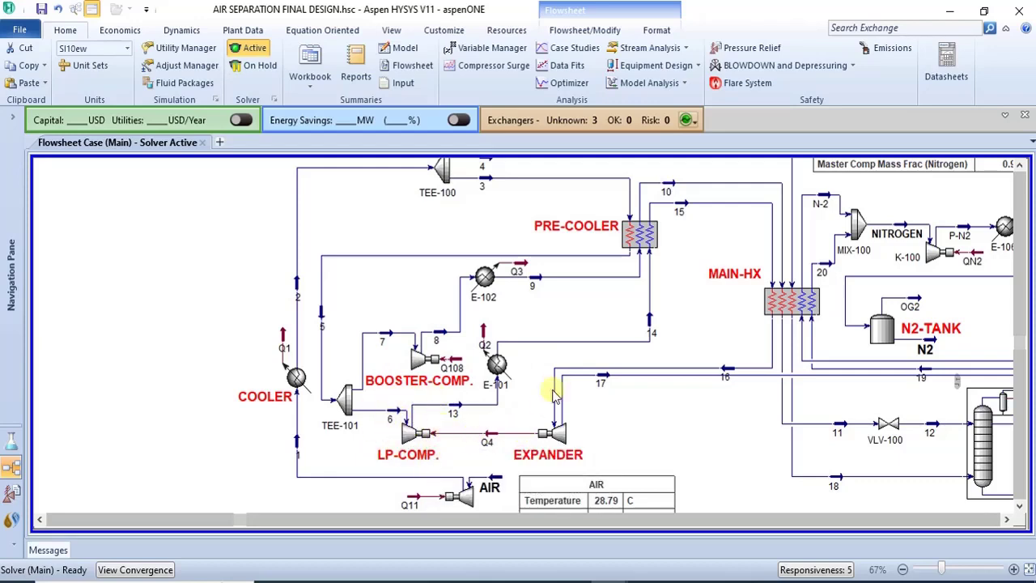
Step: Trace the process streams from the PRE-COOLER and EXPANDER through MAIN-HX to the HP-COLUMN
left_click(1003, 520)
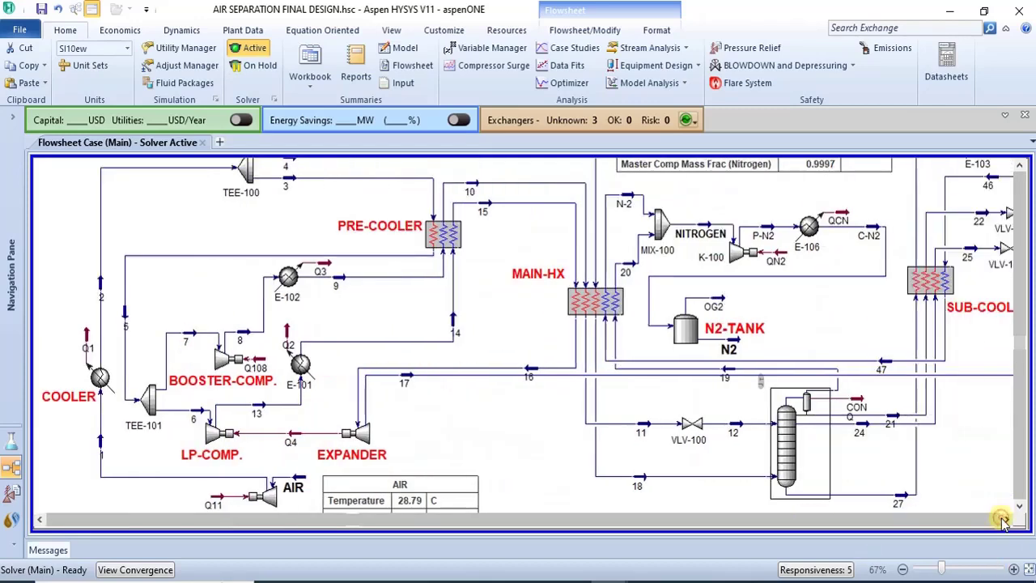
left_click(1004, 519)
left_click(1019, 505)
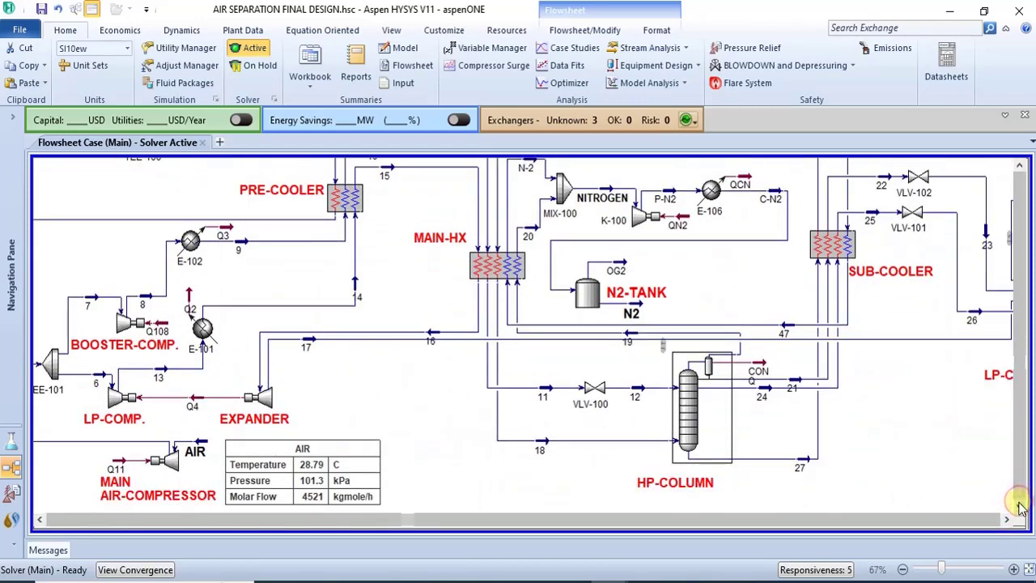
left_click(1006, 520)
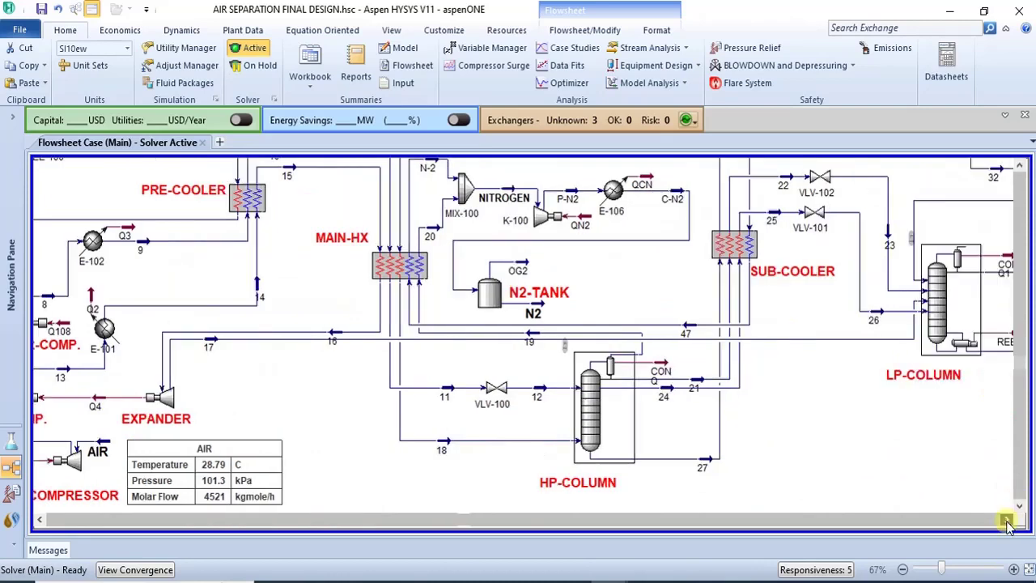
left_click(1006, 520)
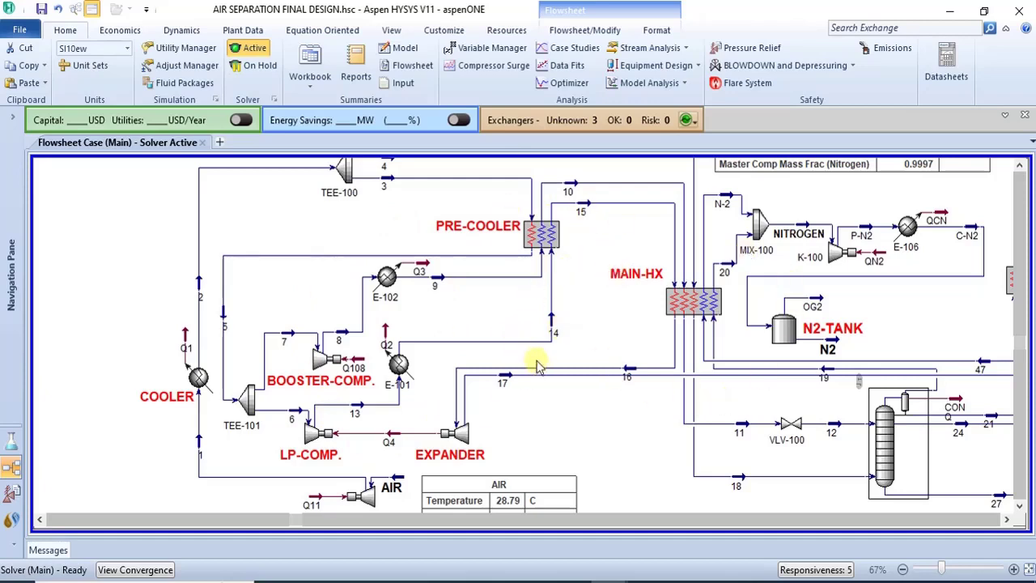
left_click(1007, 521)
left_click(1006, 520)
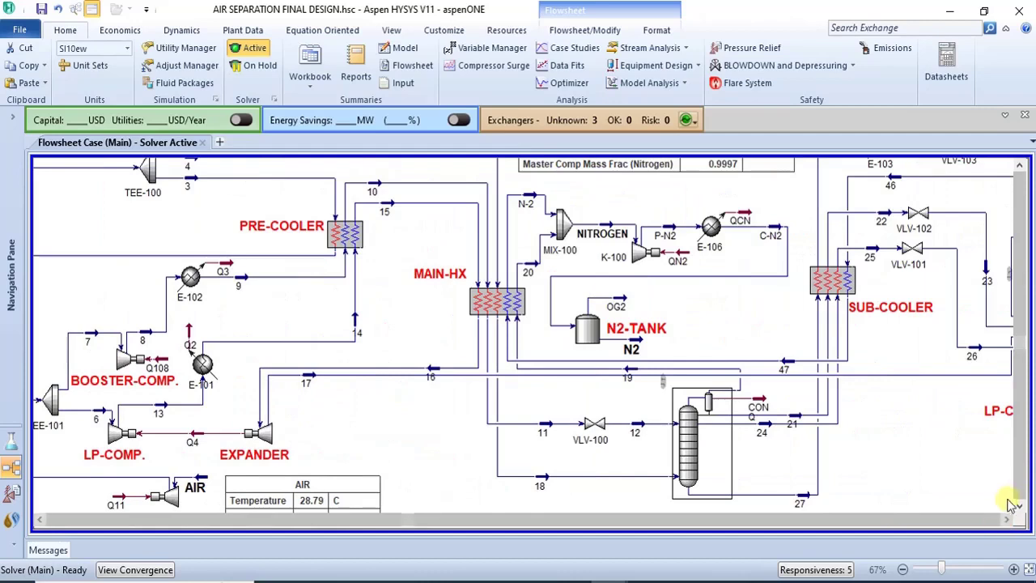
left_click(1018, 506)
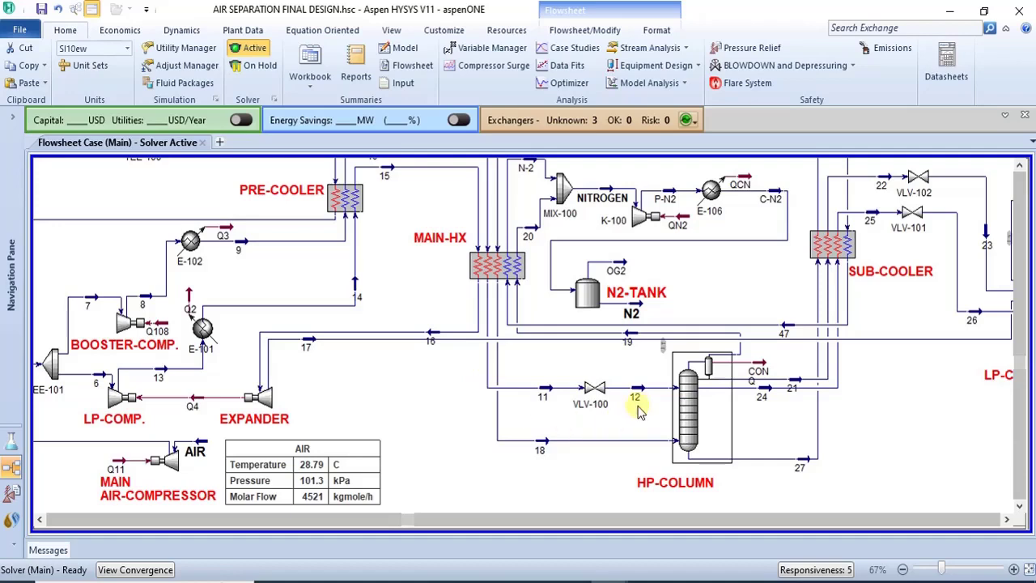
Step: Check the conditions of stream 12 feeding the HP-COLUMN after VLV-100, and close its worksheet
mouse_move(541, 445)
mouse_move(634, 394)
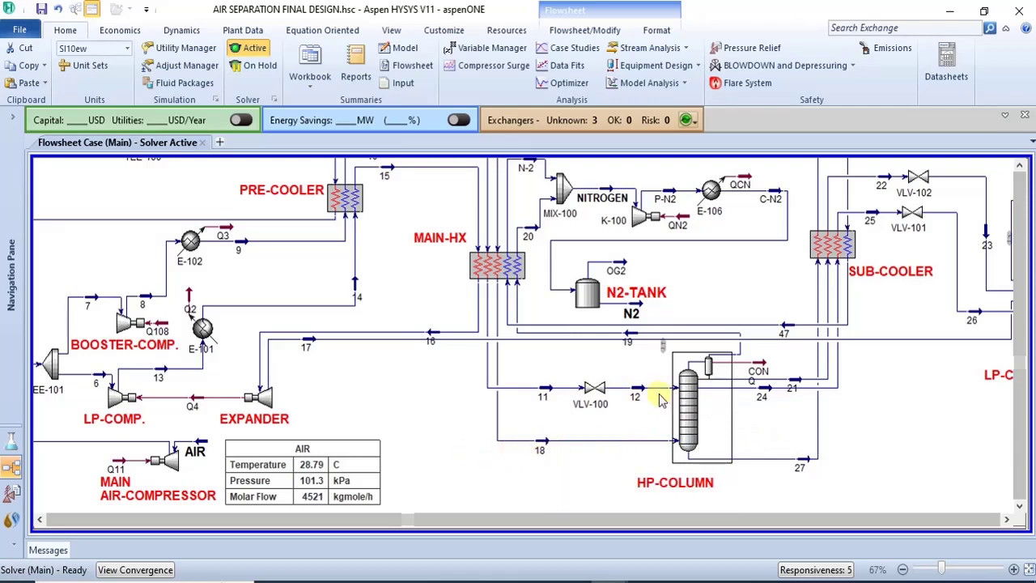
double_click(634, 392)
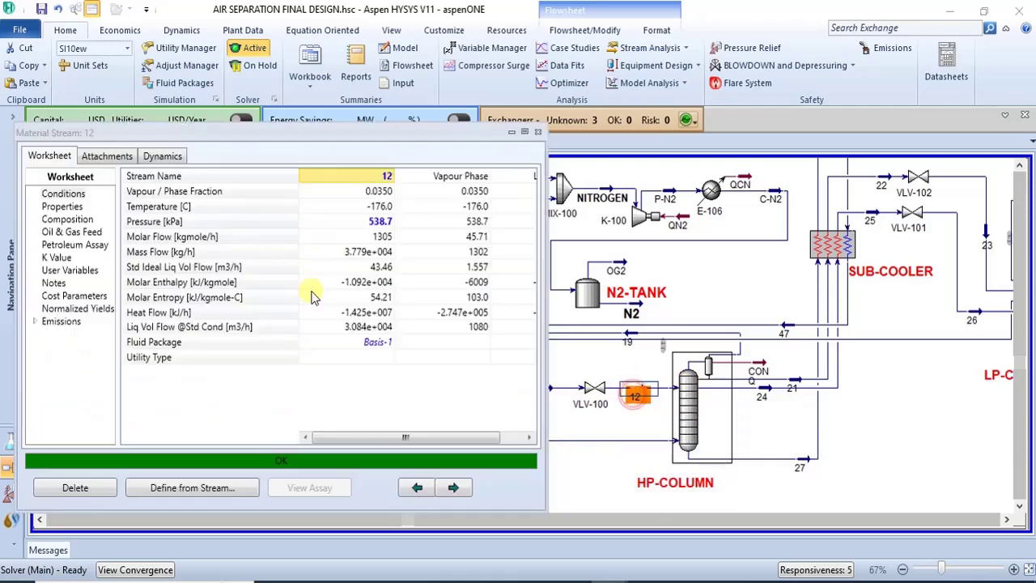
mouse_move(372, 210)
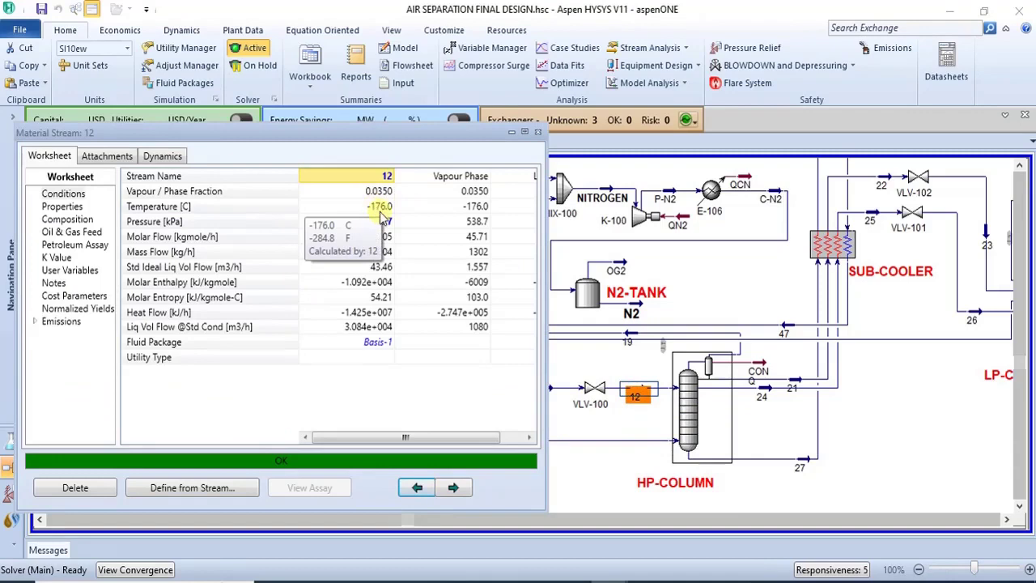
left_click(539, 134)
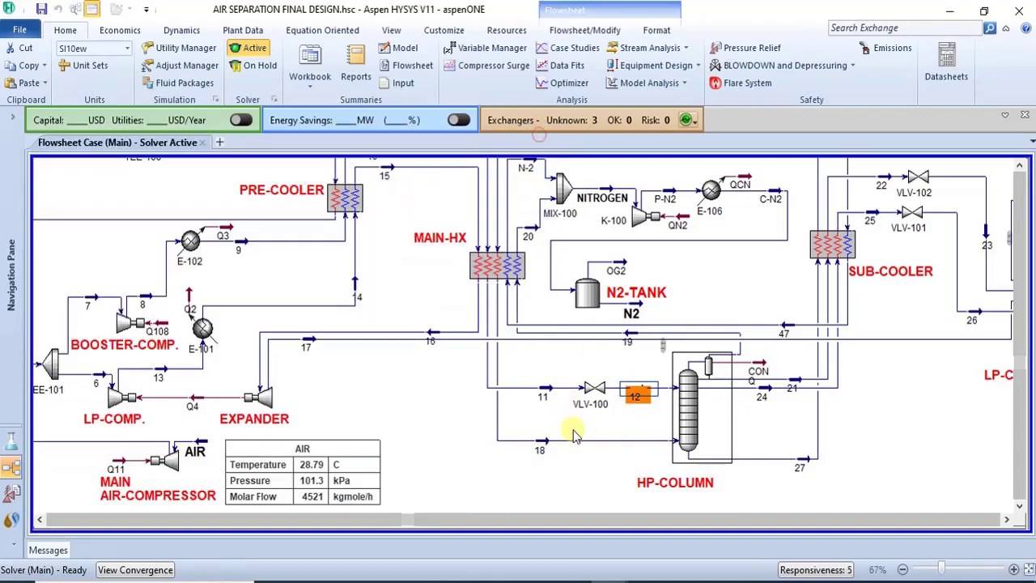
Step: Check the temperature and other conditions of stream 18 feeding the HP-COLUMN, and close its worksheet
double_click(544, 448)
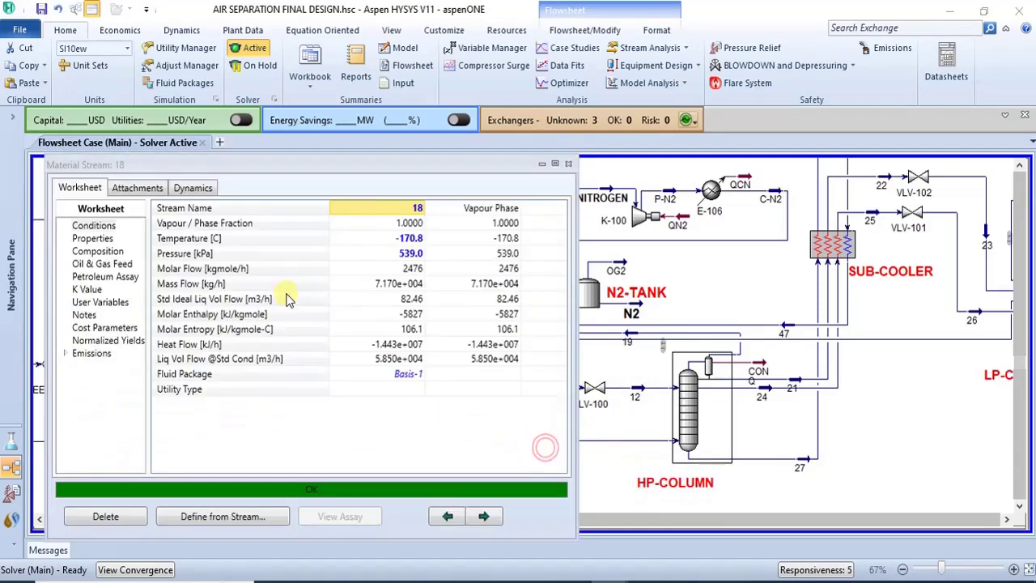
mouse_move(389, 245)
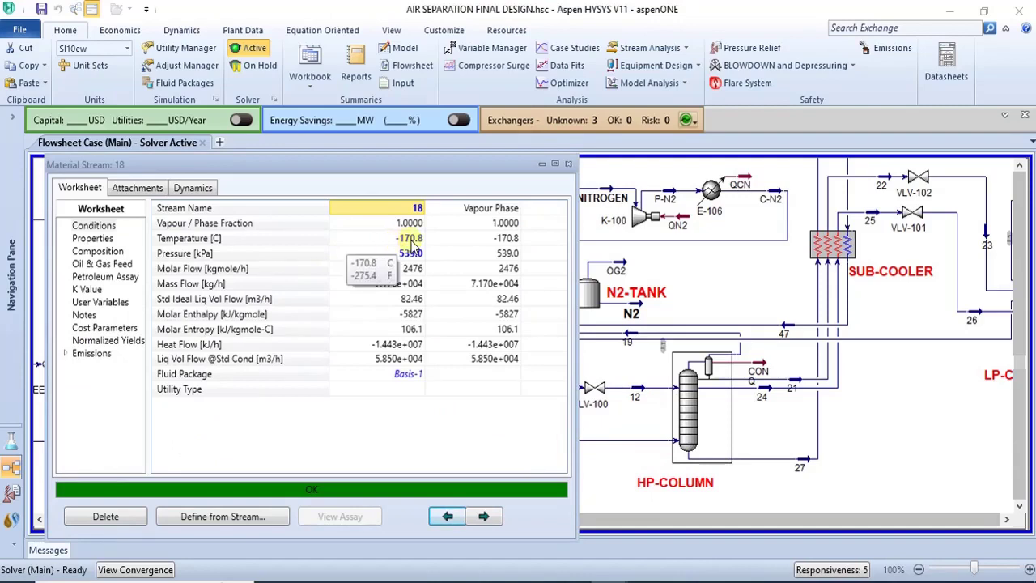
left_click(567, 164)
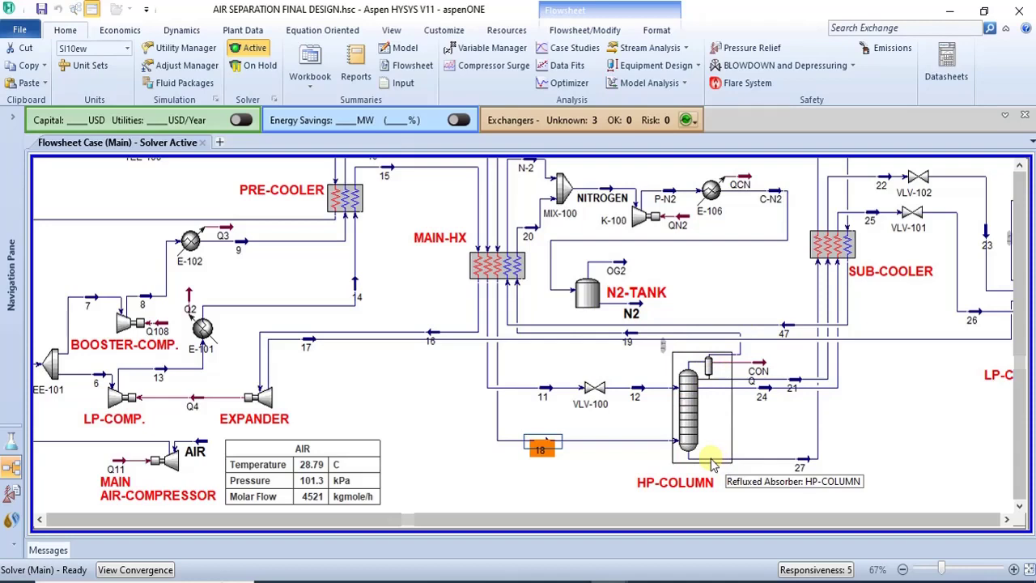
Step: Review the HP-COLUMN's design connections, stream conditions and stream compositions, and close the column window
left_click(722, 427)
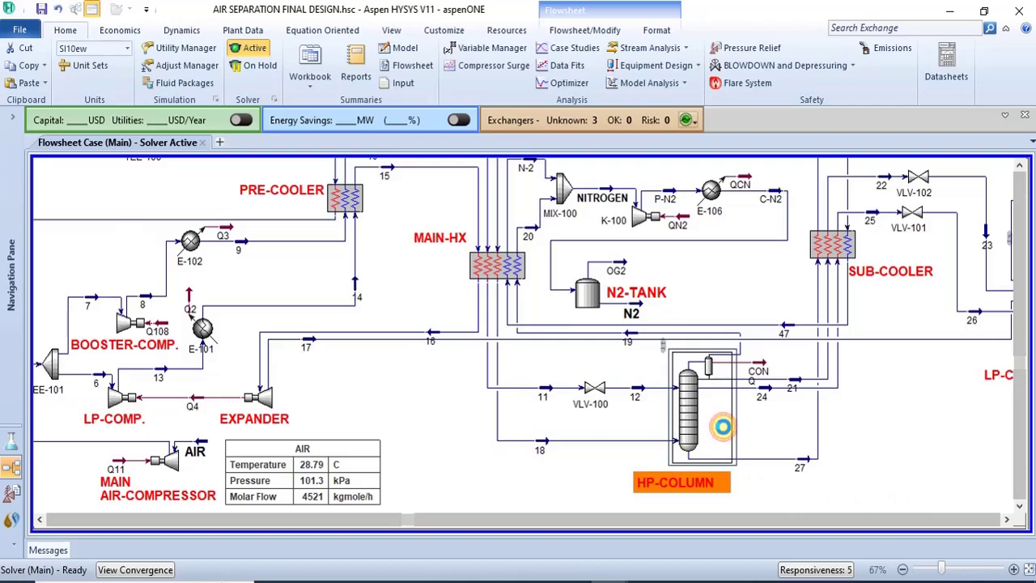
double_click(722, 426)
left_click_drag(547, 200, 627, 111)
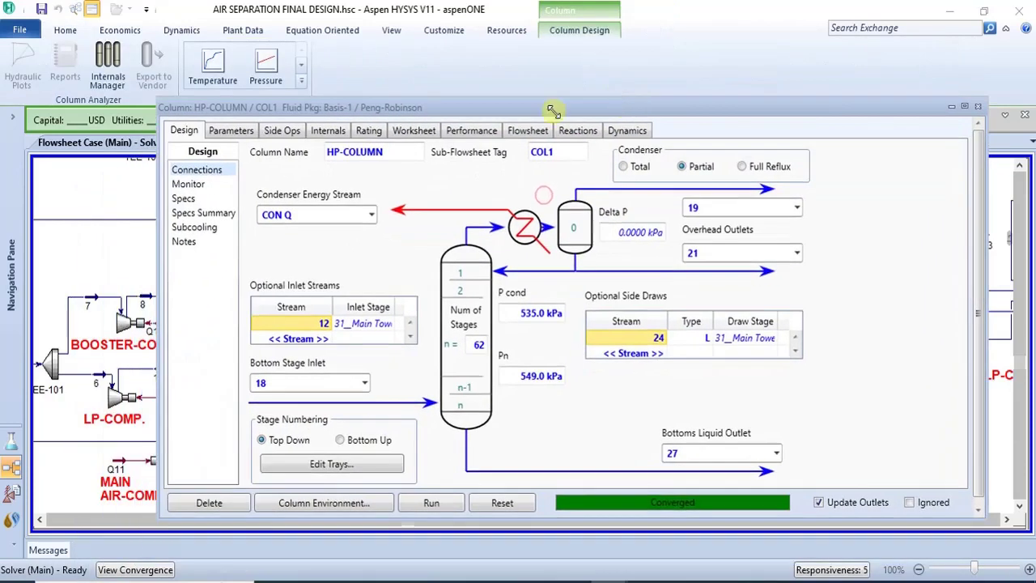
left_click(424, 133)
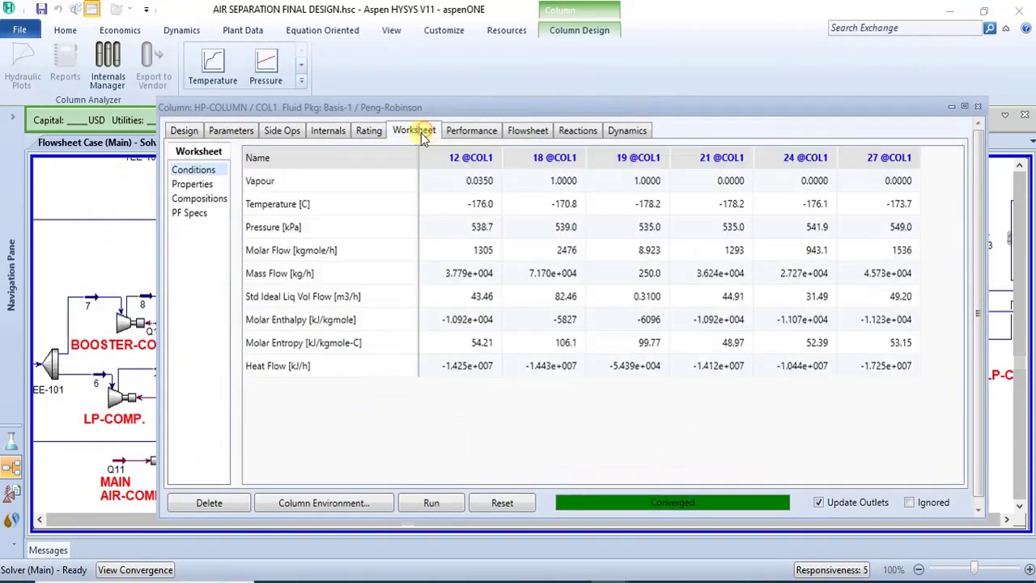
left_click(200, 200)
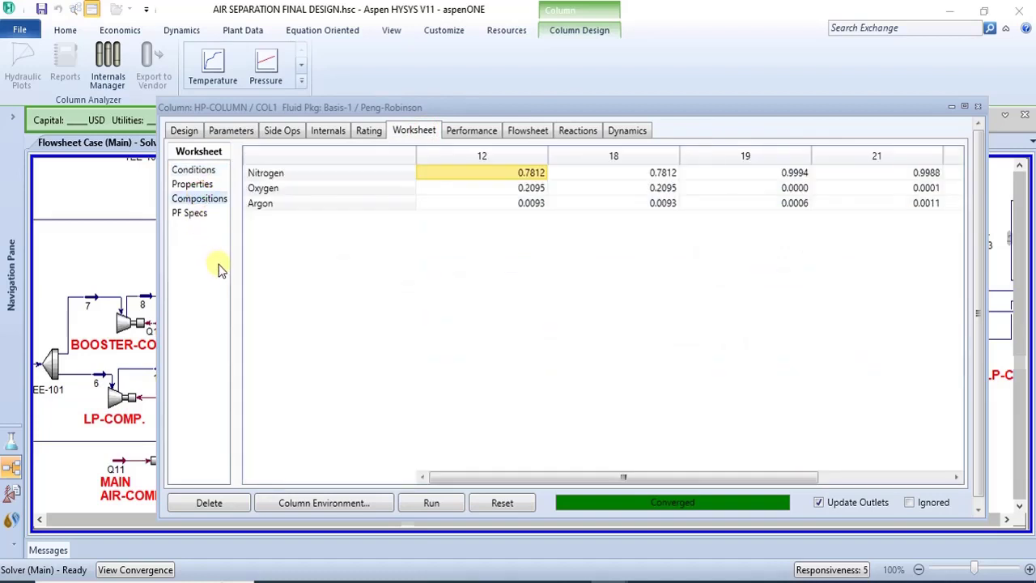
left_click_drag(469, 477, 563, 490)
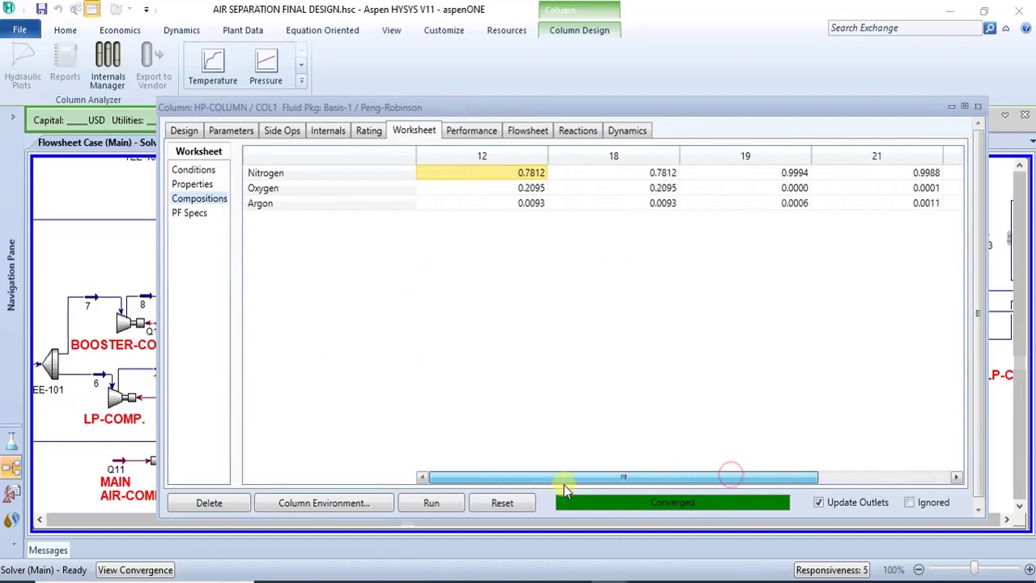
left_click(978, 108)
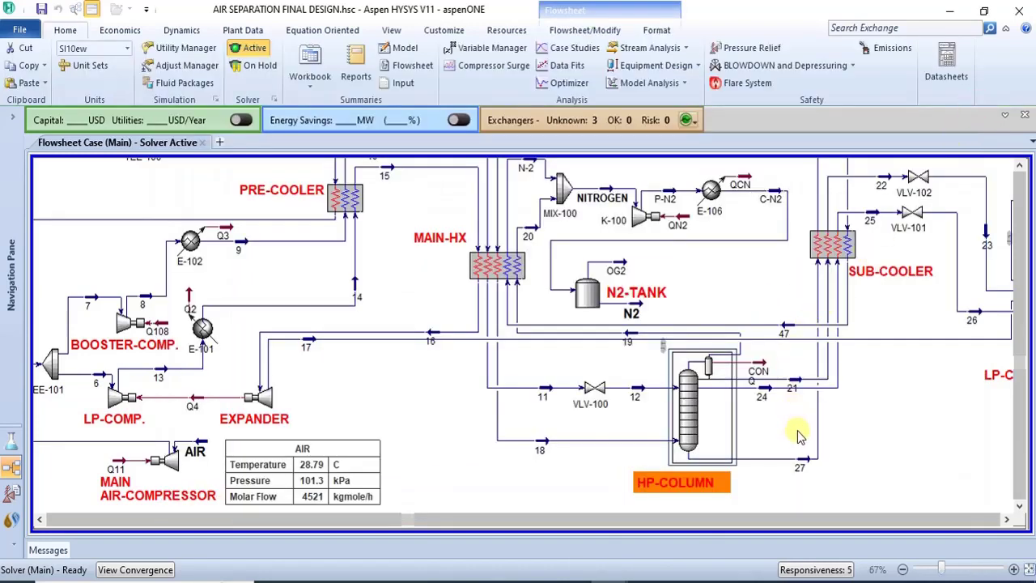
Step: Recheck the stream conditions in the HP-COLUMN worksheet, close it, and collapse the economics, energy and exchanger dashboard
double_click(705, 402)
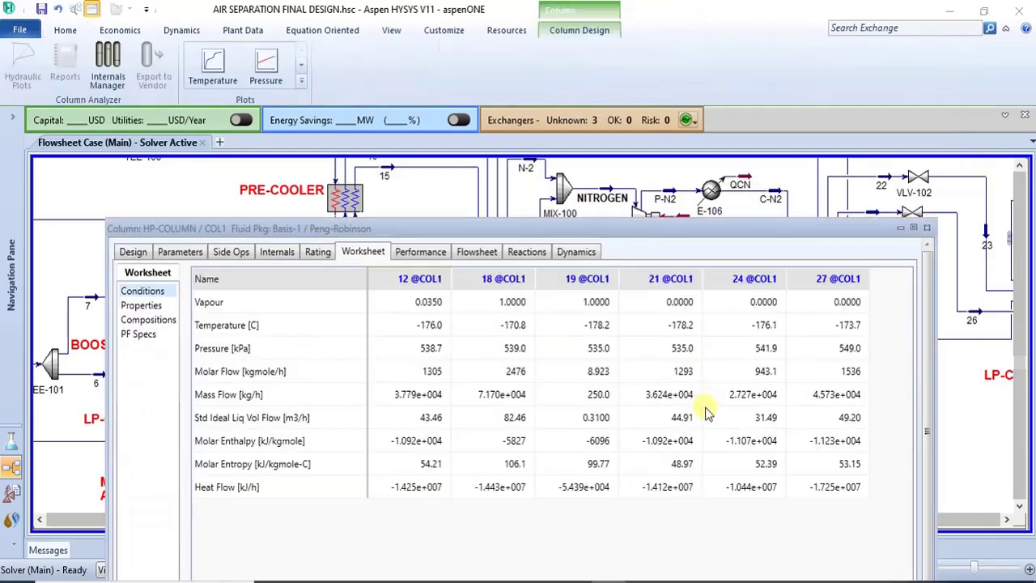
left_click_drag(803, 171, 853, 71)
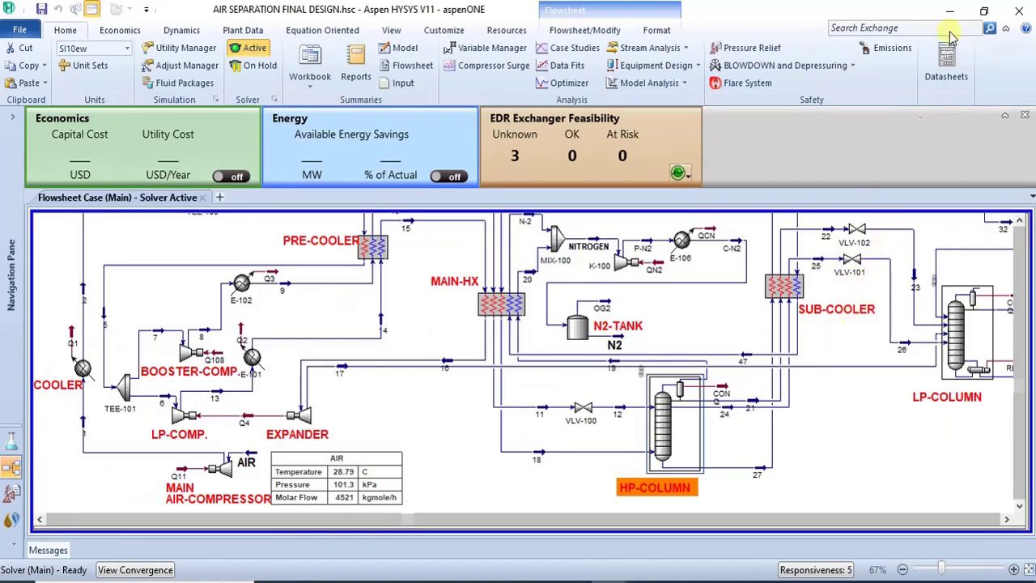
left_click(1003, 114)
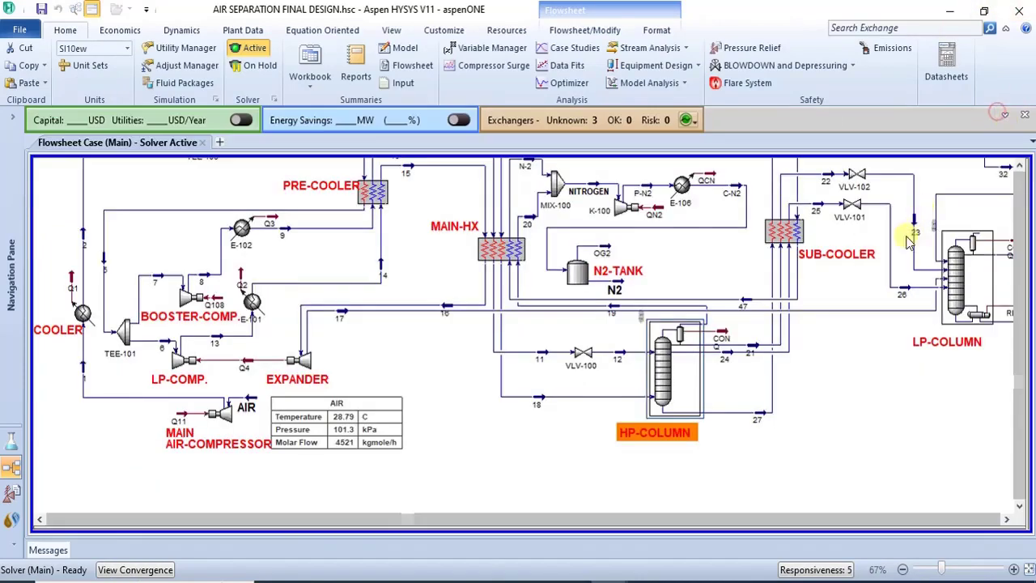
left_click(842, 428)
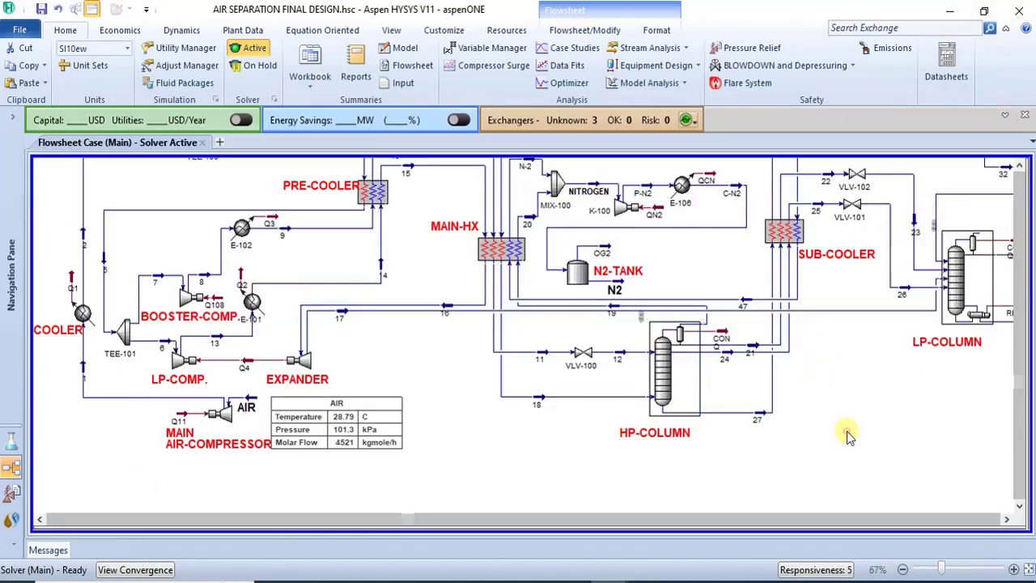
Step: Check the conditions and mole fractions of stream 19 leaving the top of the HP-COLUMN, and close its worksheet
double_click(614, 312)
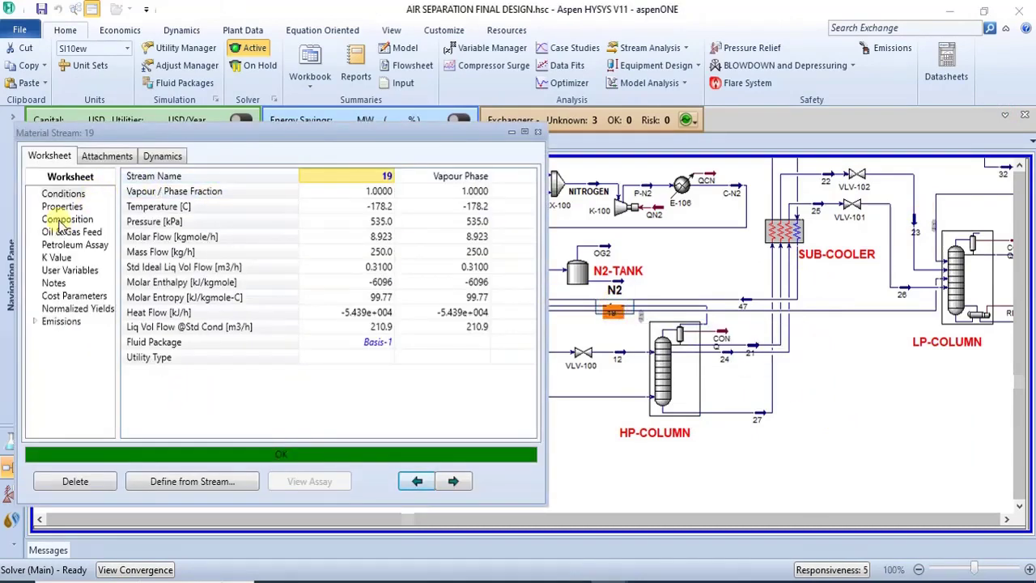
left_click(65, 219)
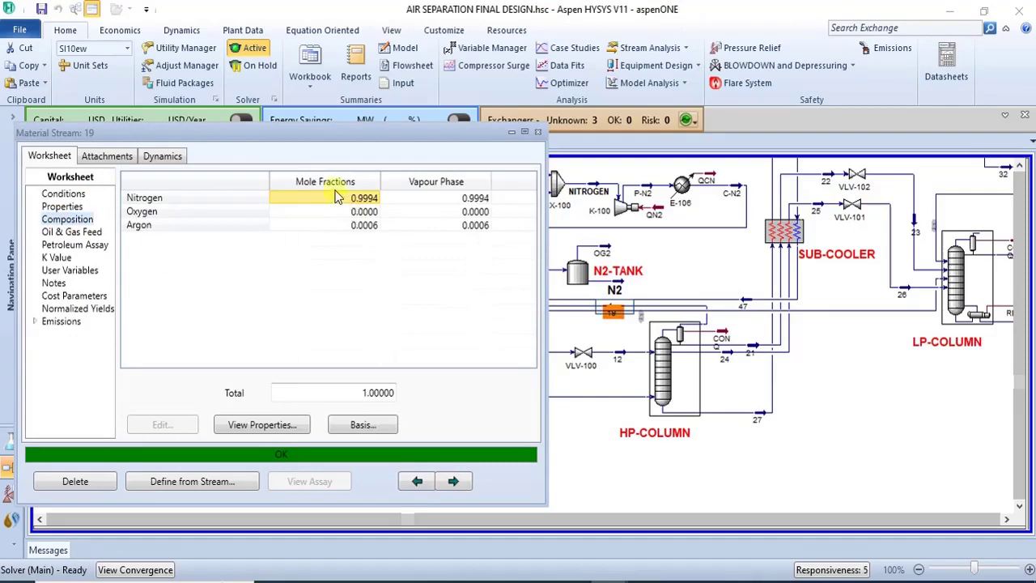
left_click_drag(382, 135, 715, 144)
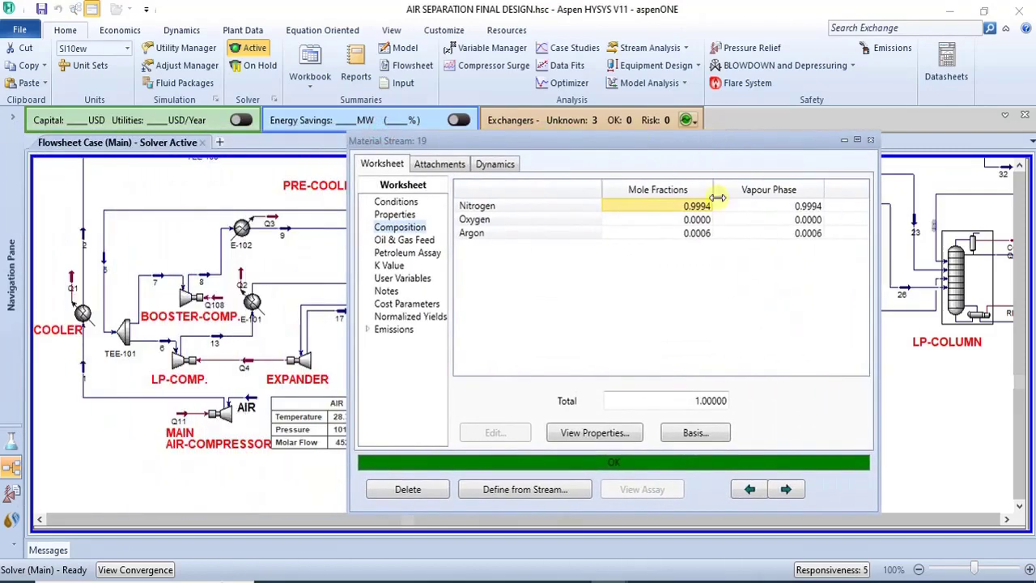
left_click(857, 142)
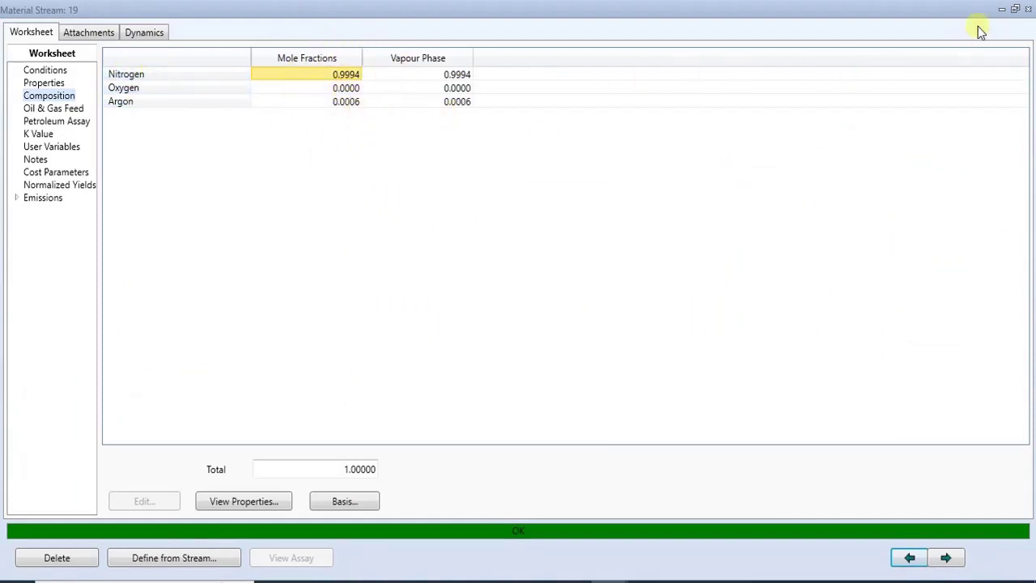
left_click(1028, 9)
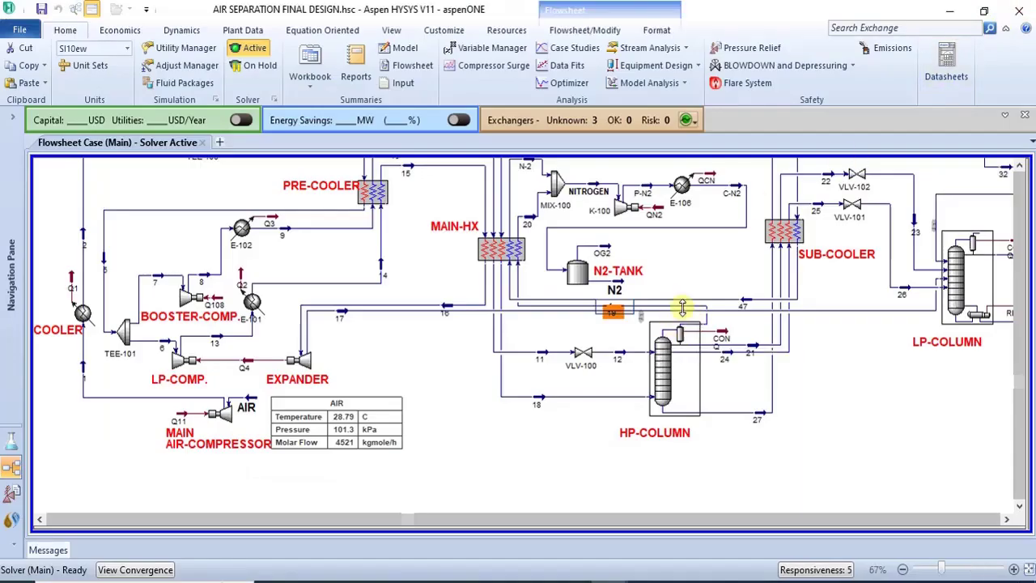
mouse_move(621, 316)
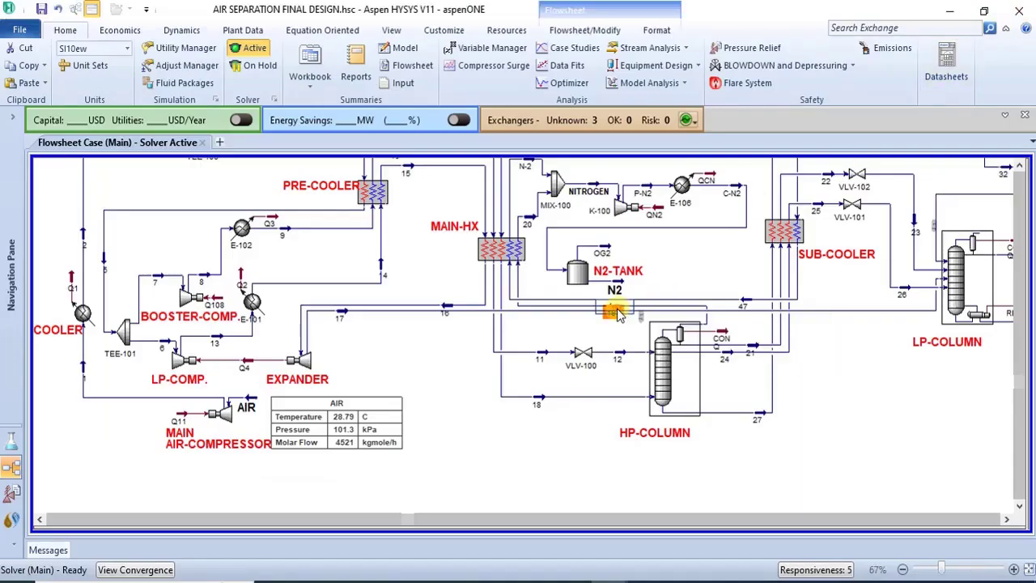
double_click(615, 313)
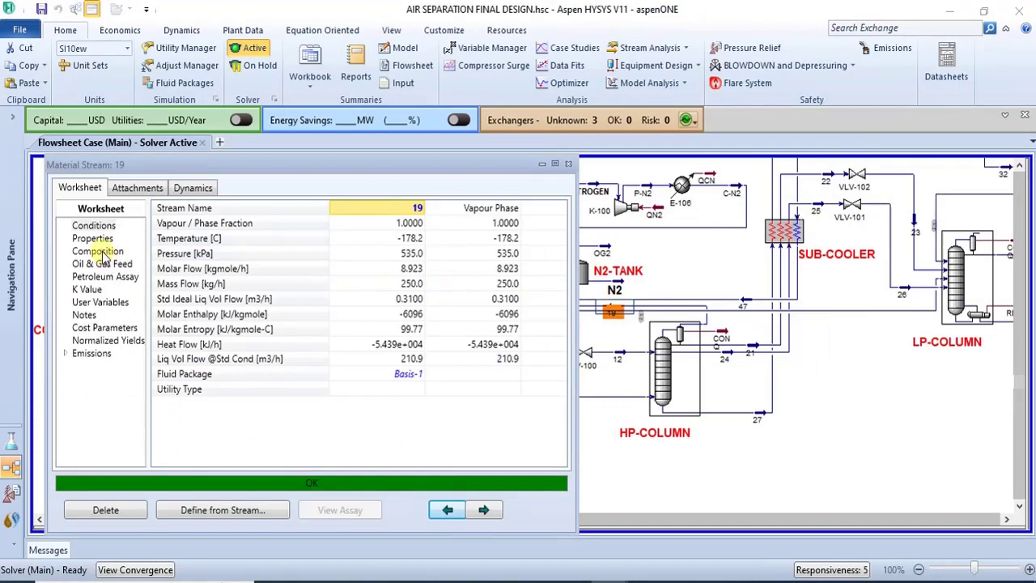
left_click(97, 252)
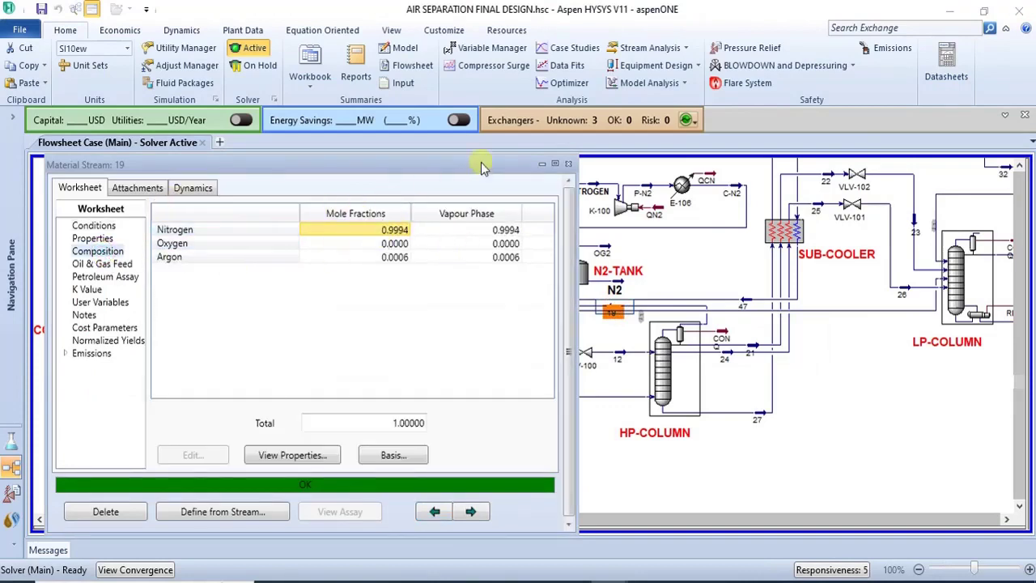
left_click(568, 163)
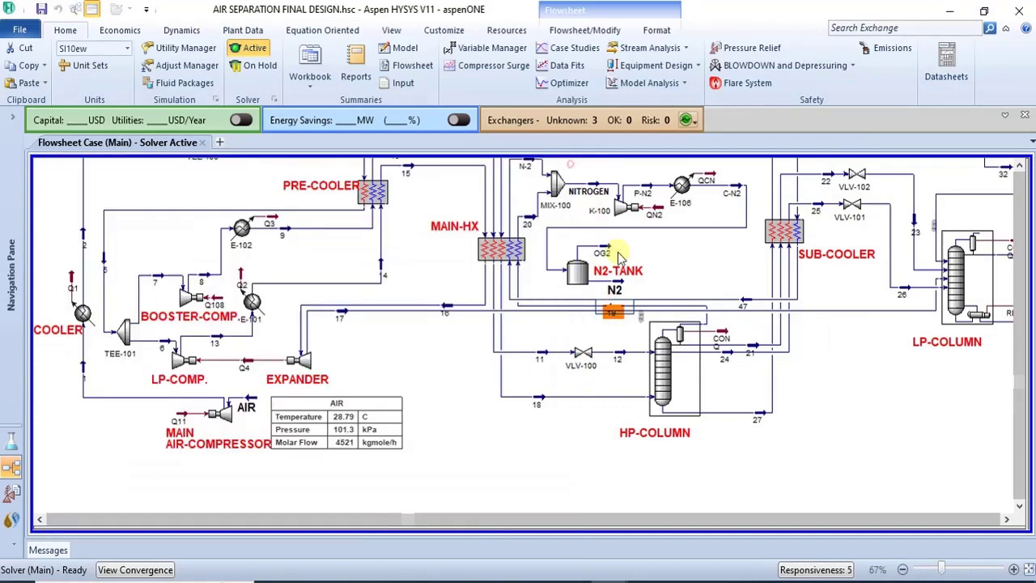
Step: Check the conditions and the nitrogen and oxygen mole fractions of HP-COLUMN bottoms stream 27, and close its worksheet
double_click(756, 422)
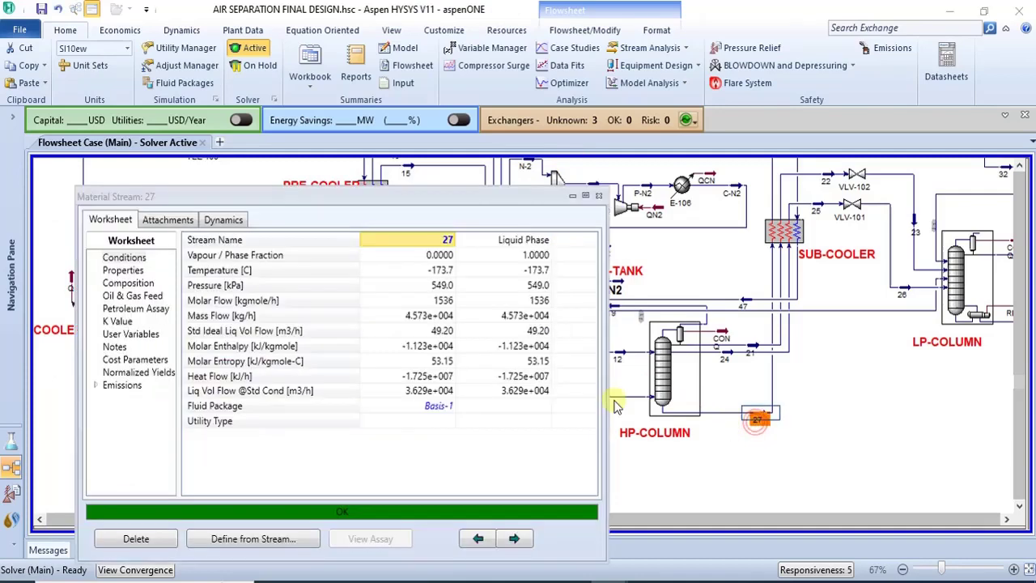
left_click(128, 284)
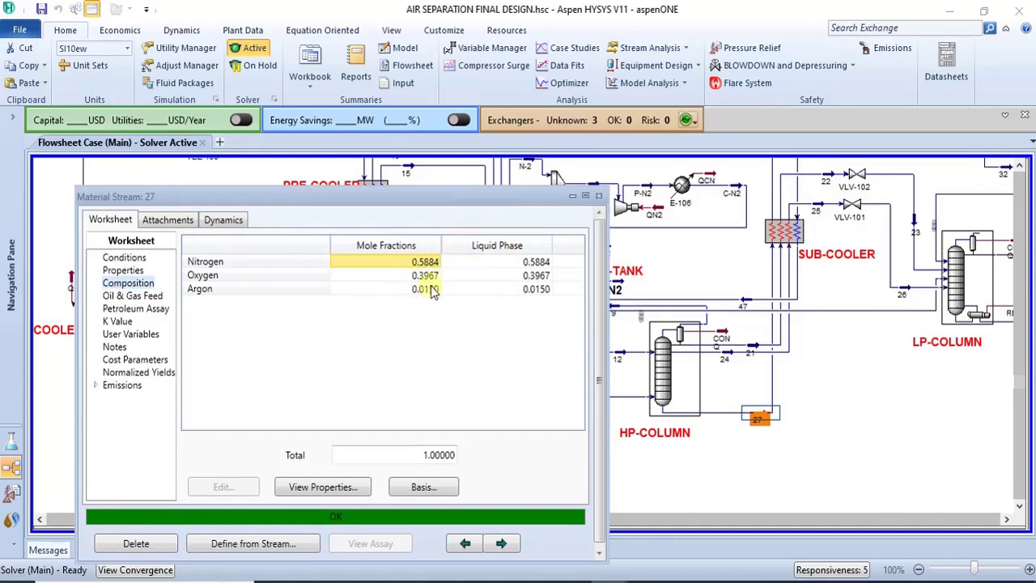
left_click(210, 264)
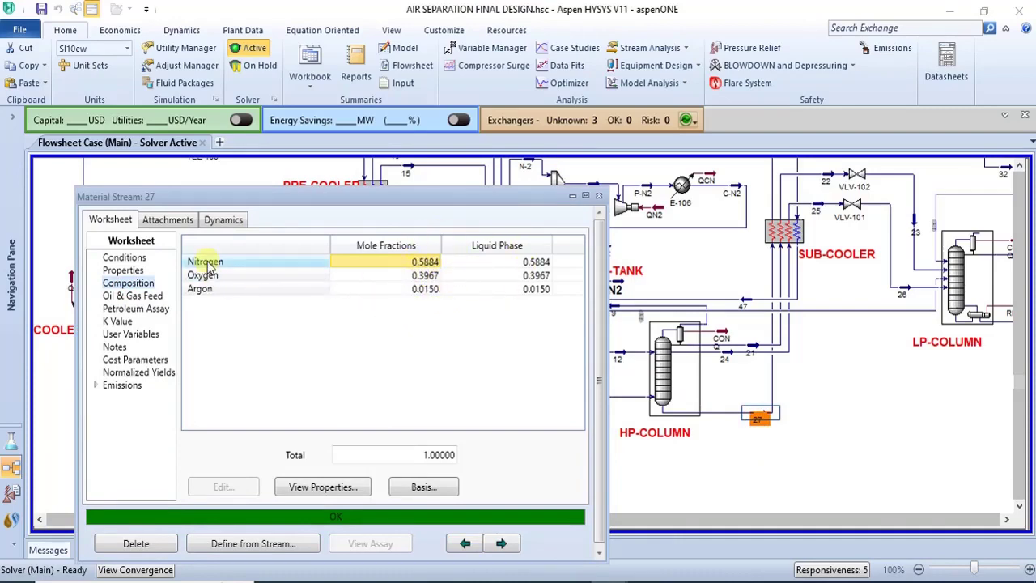
left_click(236, 276)
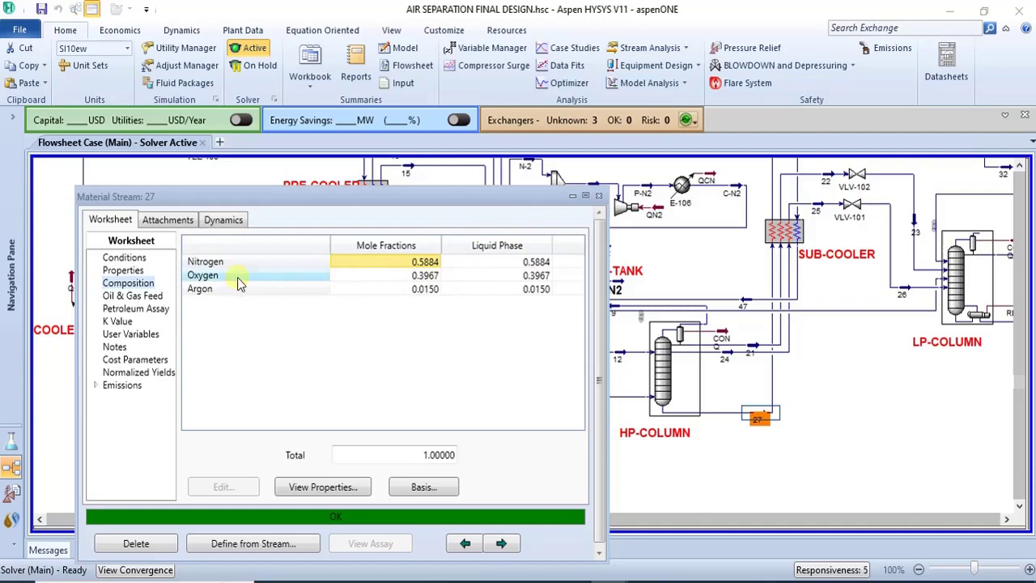
left_click(597, 197)
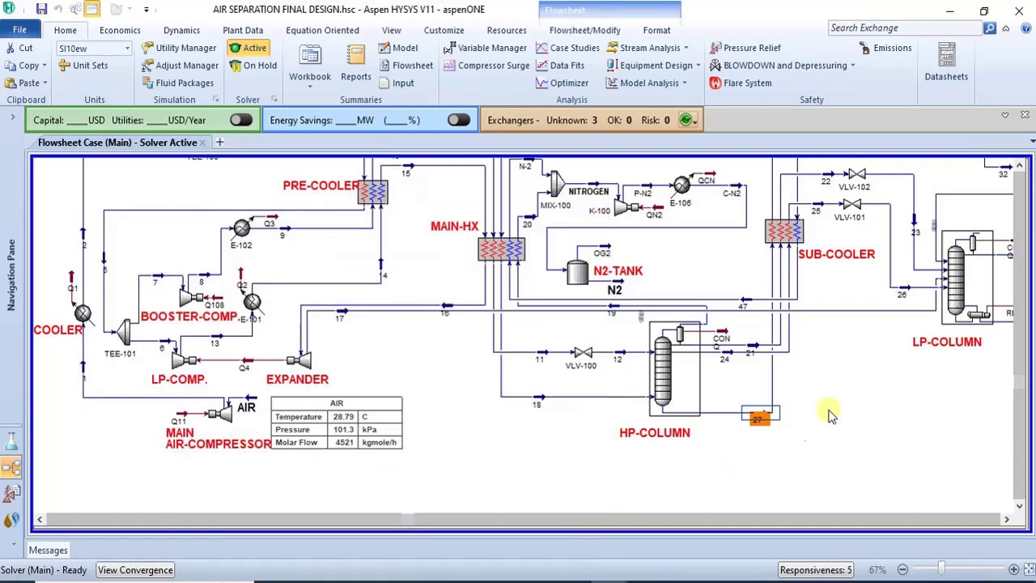
Step: Trace stream 27 through the SUB-COOLER to stream 28 and onward to the LP-COLUMN, checking stream 28's conditions
left_click(1020, 165)
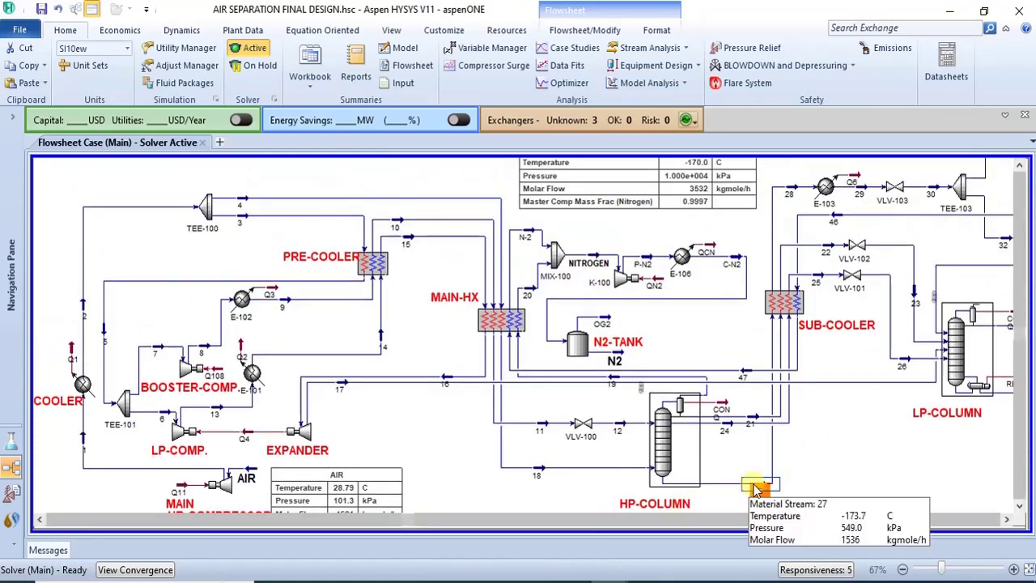
left_click(757, 489)
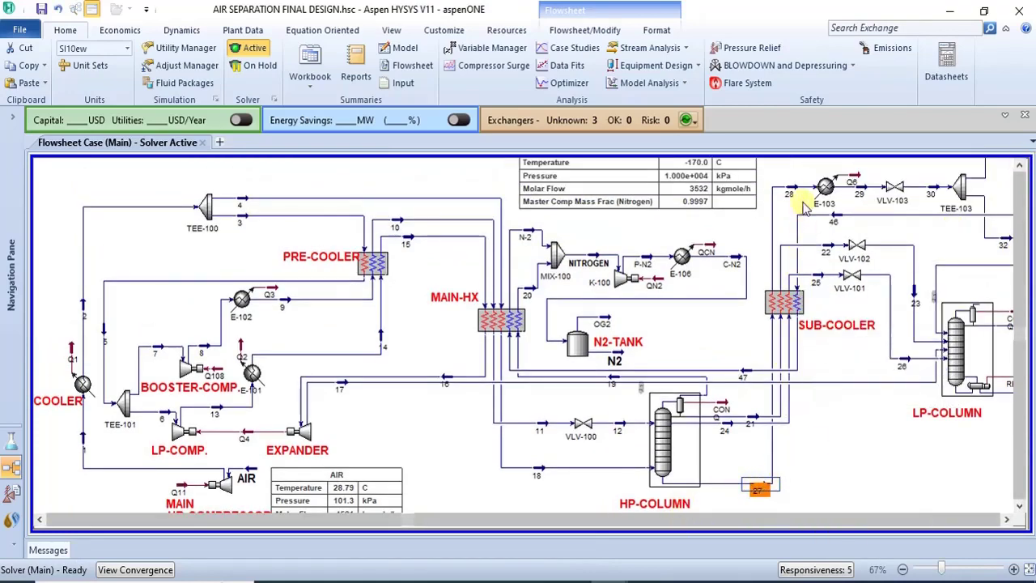
mouse_move(795, 188)
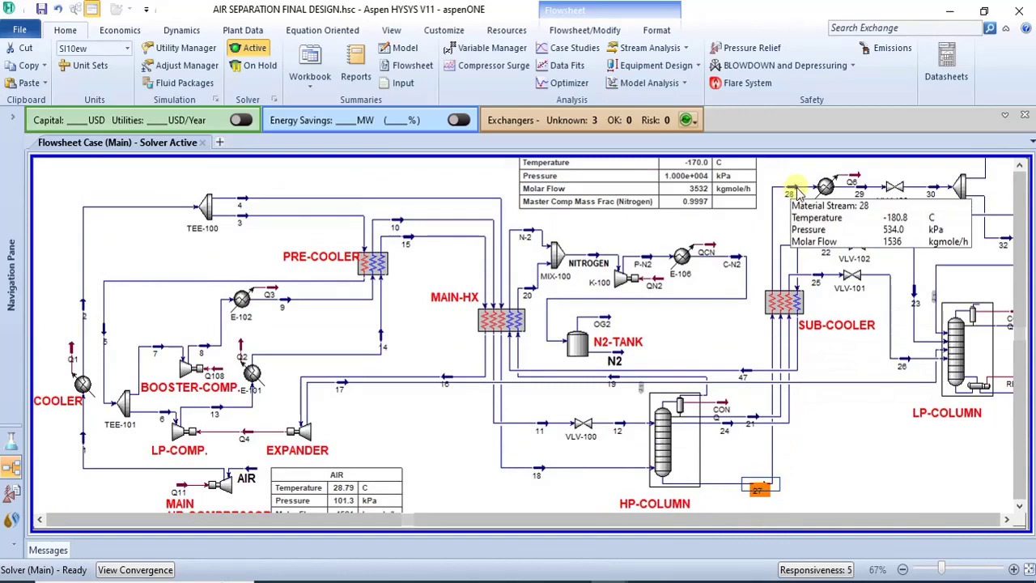
left_click(1007, 521)
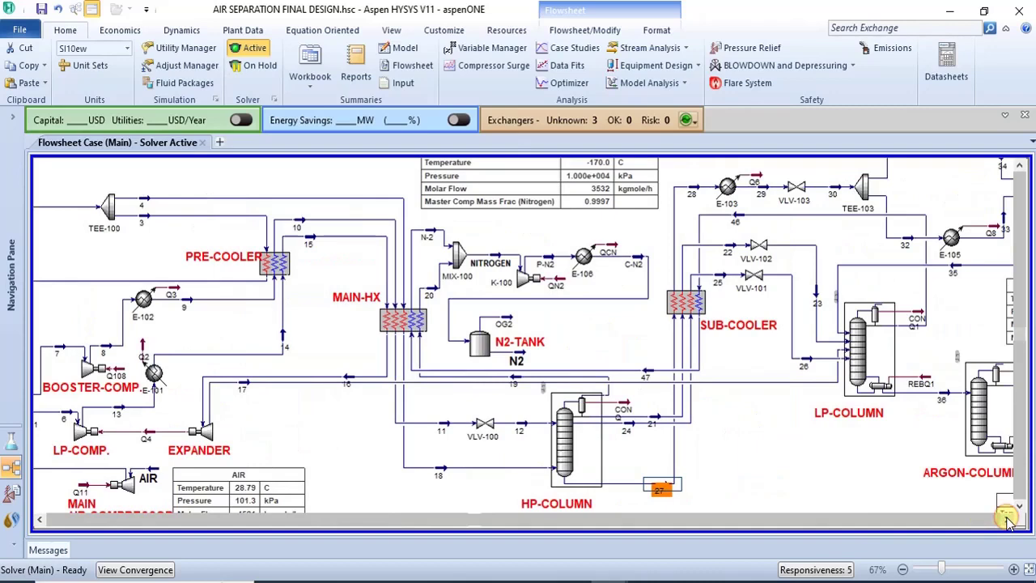
left_click(1007, 520)
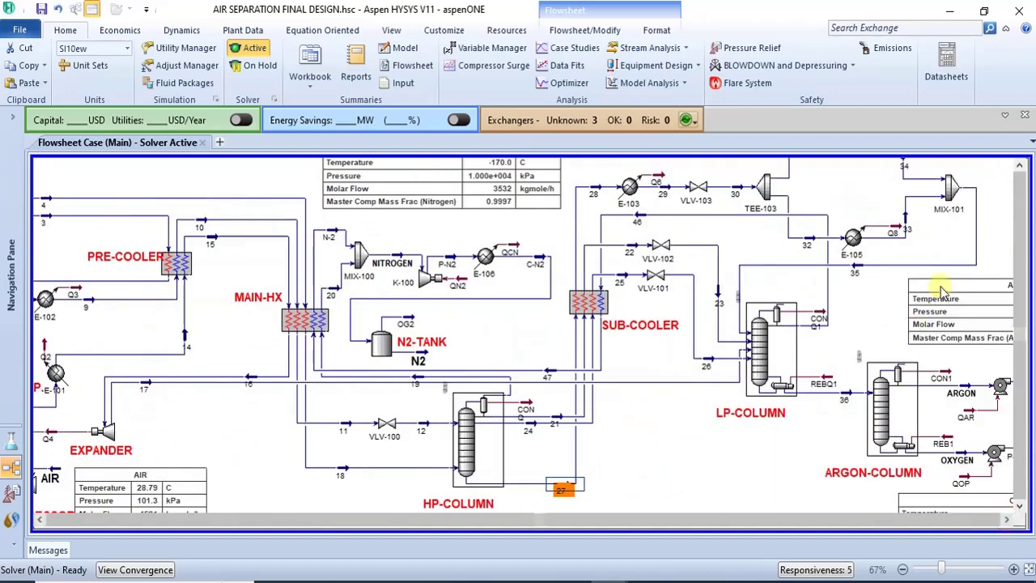
mouse_move(741, 329)
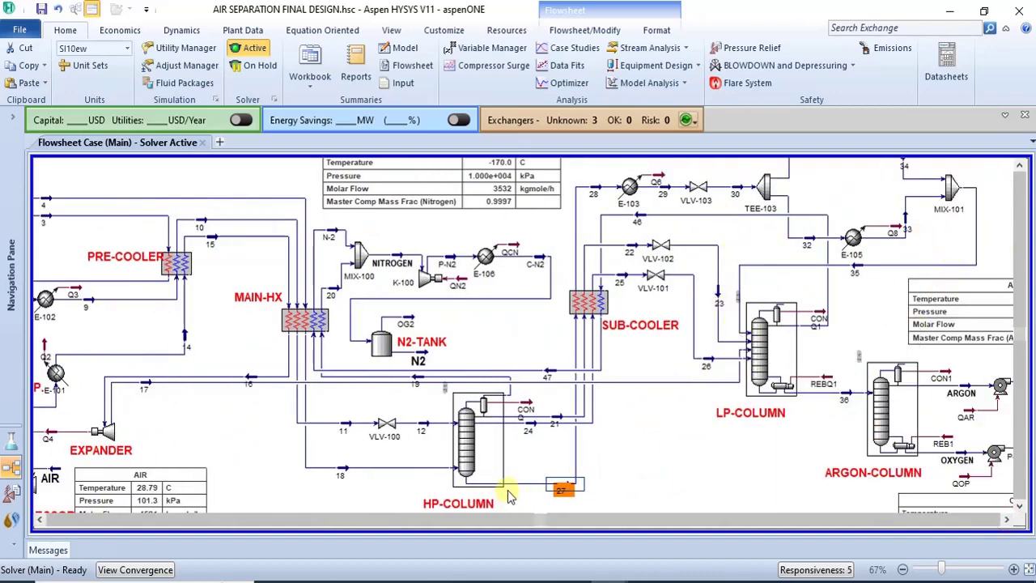
Step: Recheck the composition of stream 27, close its worksheet, and examine the E-103, VLV-103 and TEE-103 path to the LP-COLUMN
double_click(564, 495)
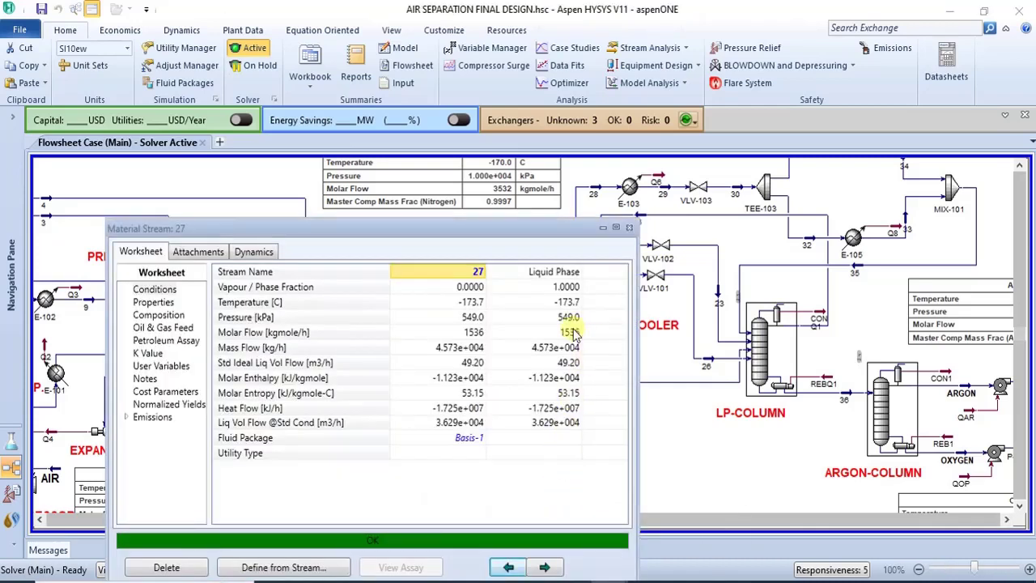
left_click(159, 315)
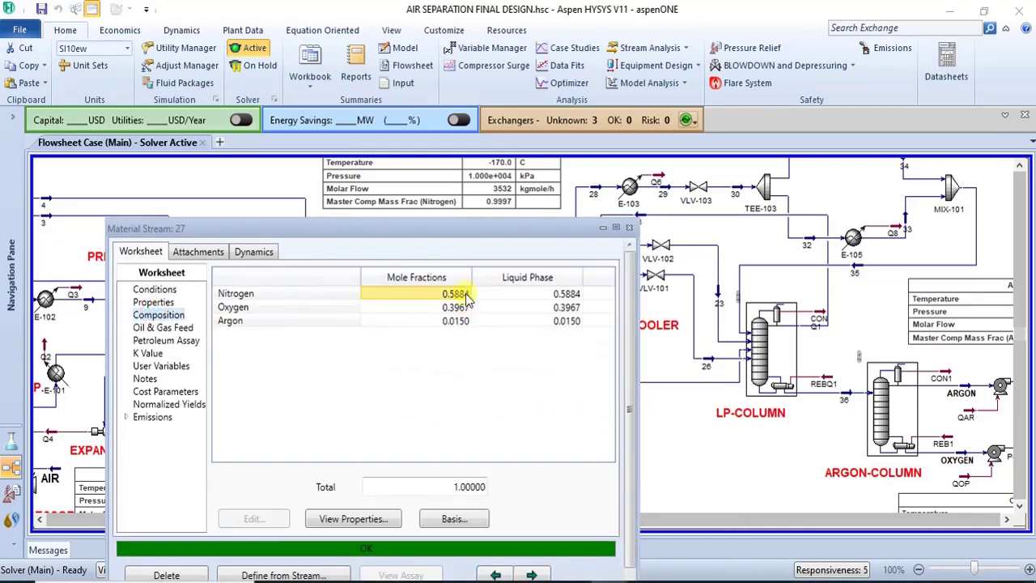
left_click(629, 228)
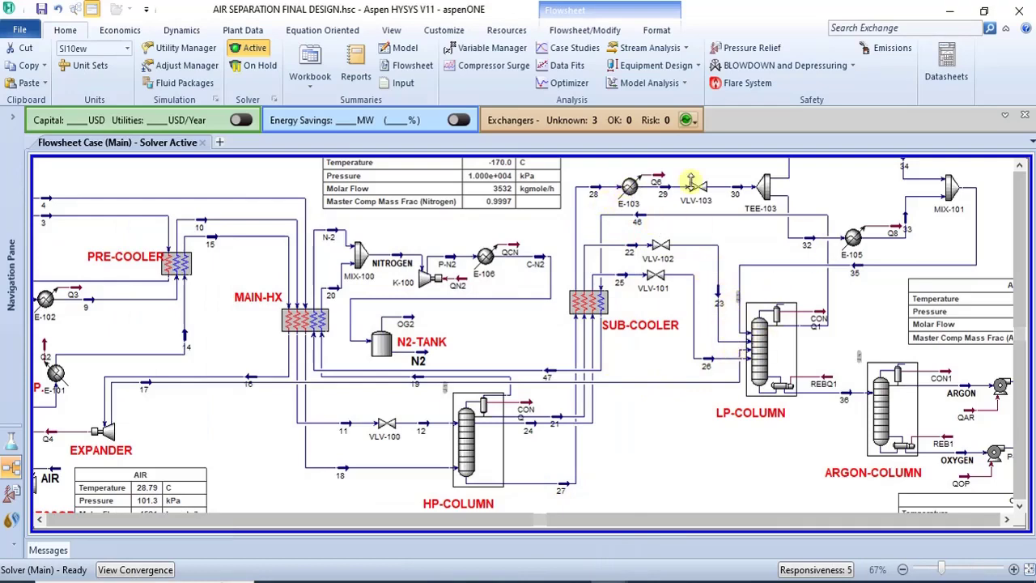
left_click(1020, 165)
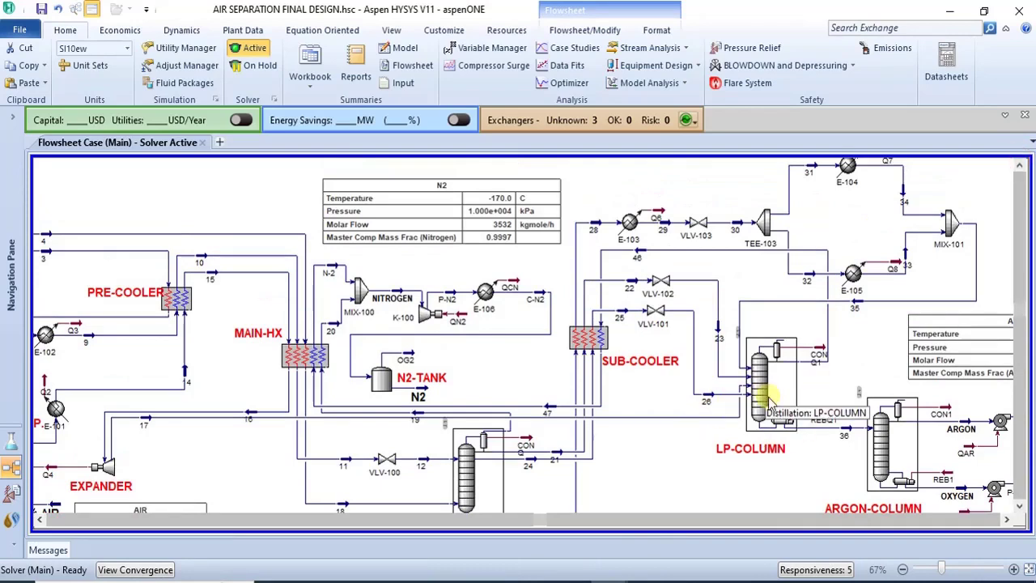
left_click(1018, 503)
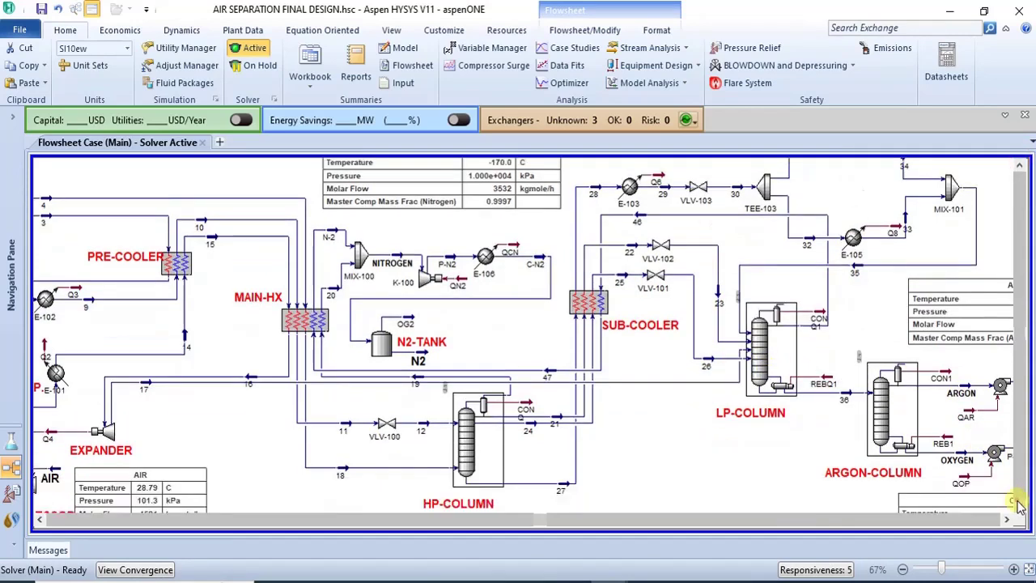
Step: Check the HP-COLUMN's stream connections, stage count, and condenser and bottom-stage pressures, and close its property view
left_click(1018, 503)
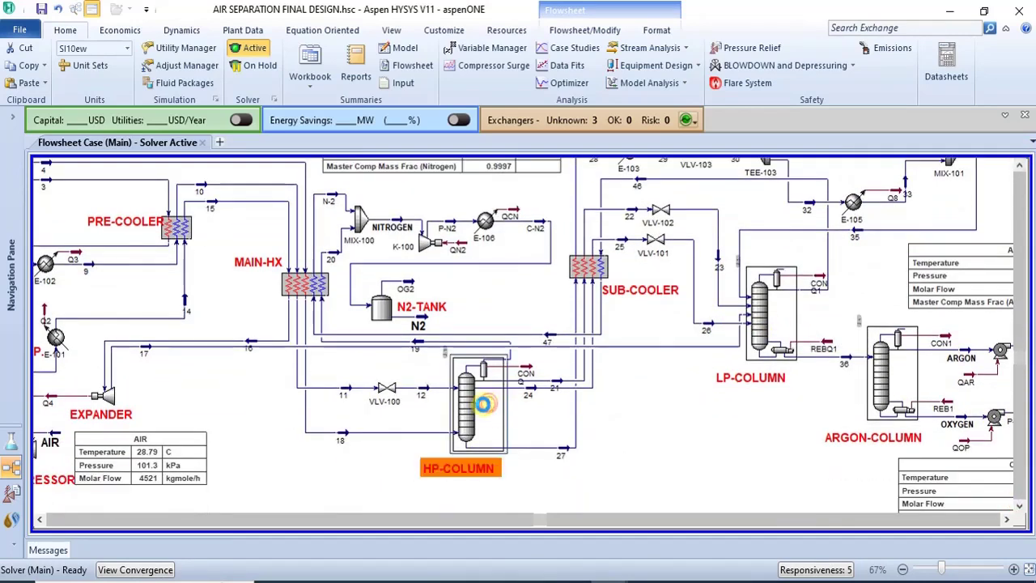
left_click(41, 156)
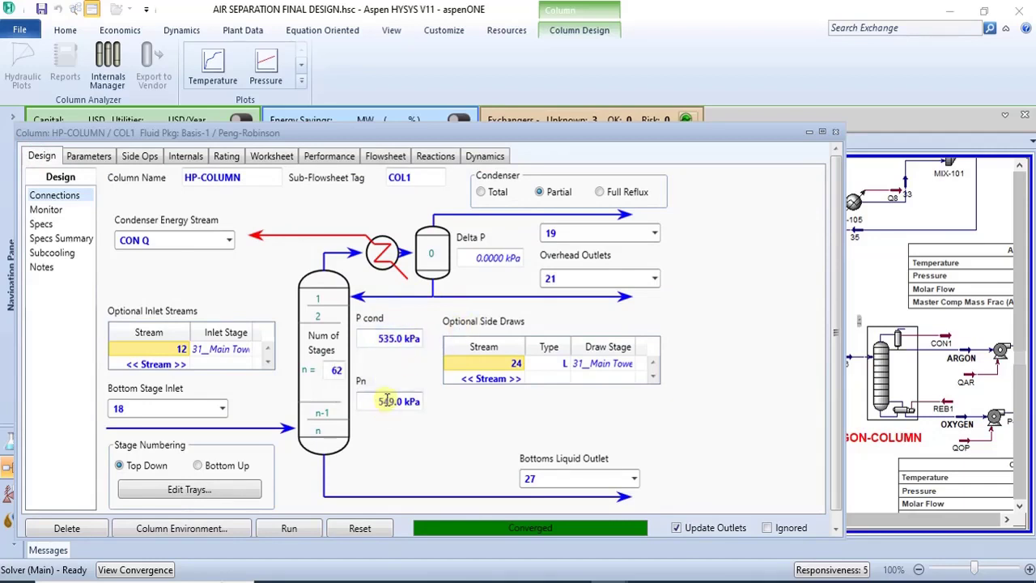
mouse_move(387, 400)
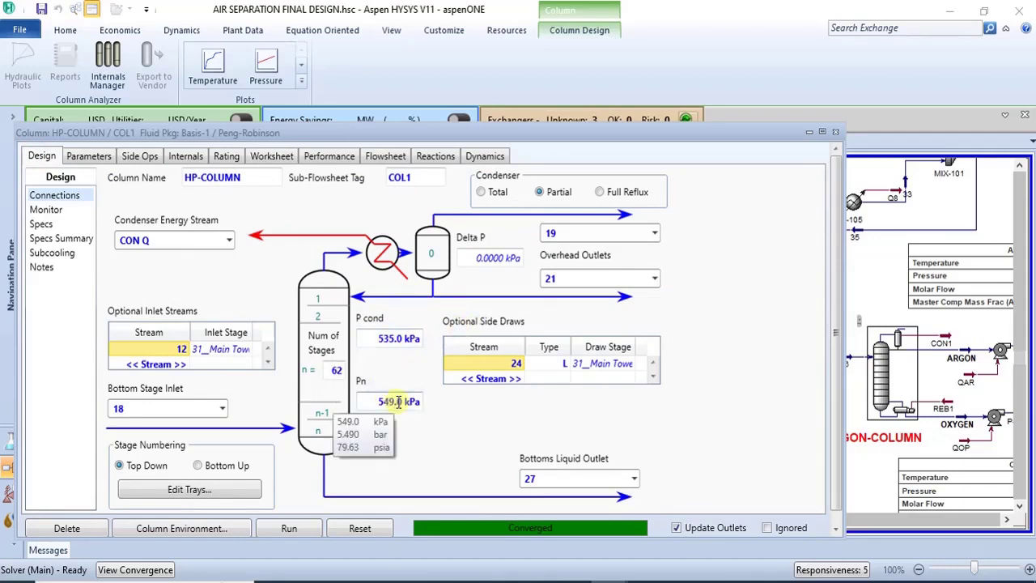
left_click(836, 131)
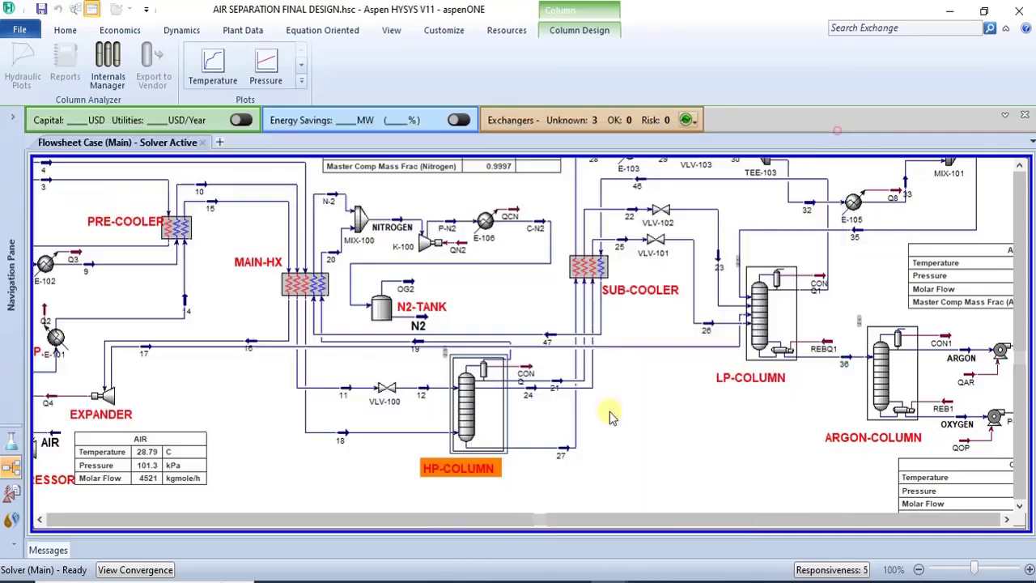
left_click(660, 431)
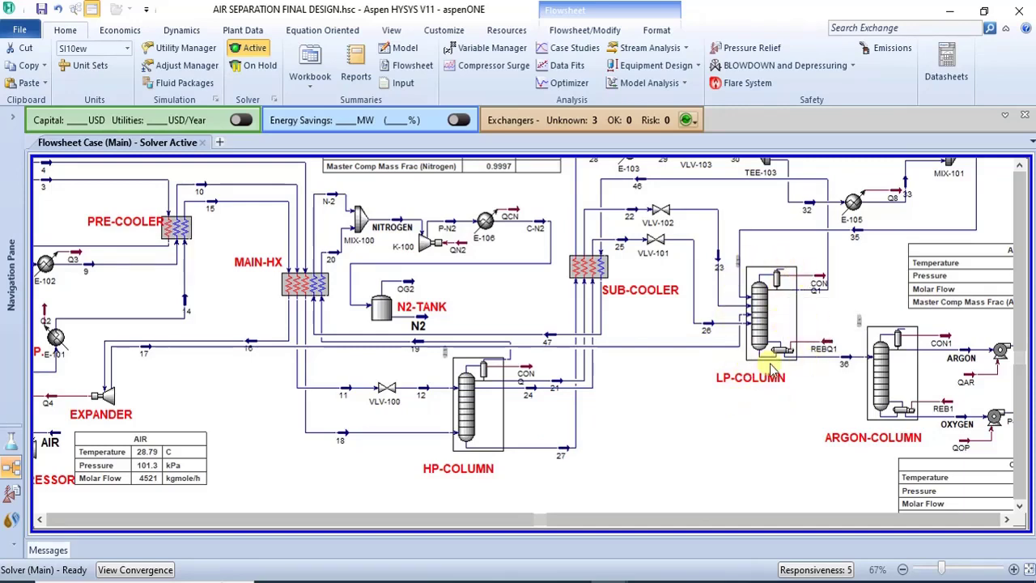
Step: Check the conditions and component mass fractions of stream 46 leaving the top of the LP-COLUMN, and close its worksheet
mouse_move(830, 279)
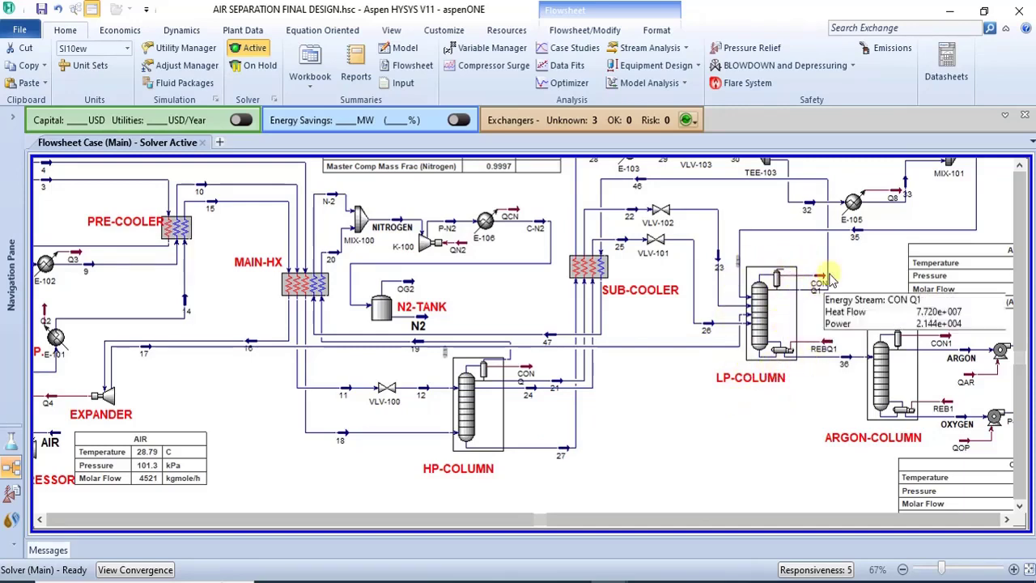
mouse_move(799, 354)
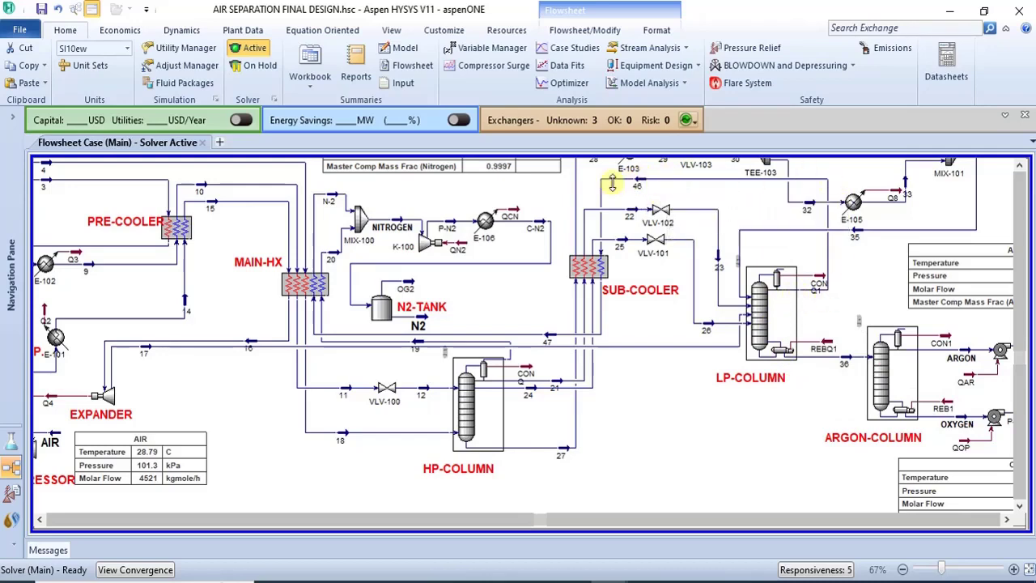
left_click(639, 186)
double_click(636, 184)
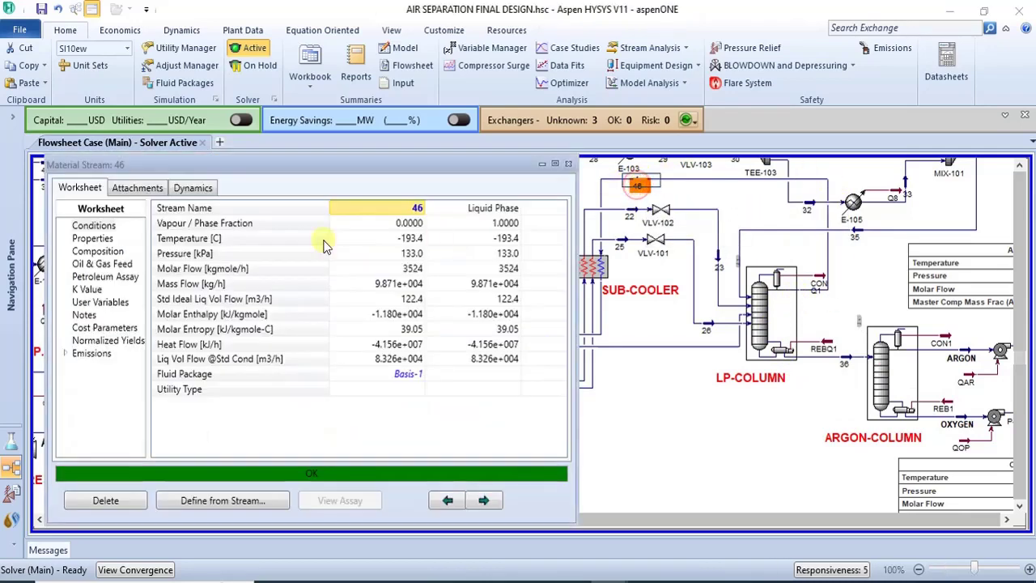
left_click(97, 250)
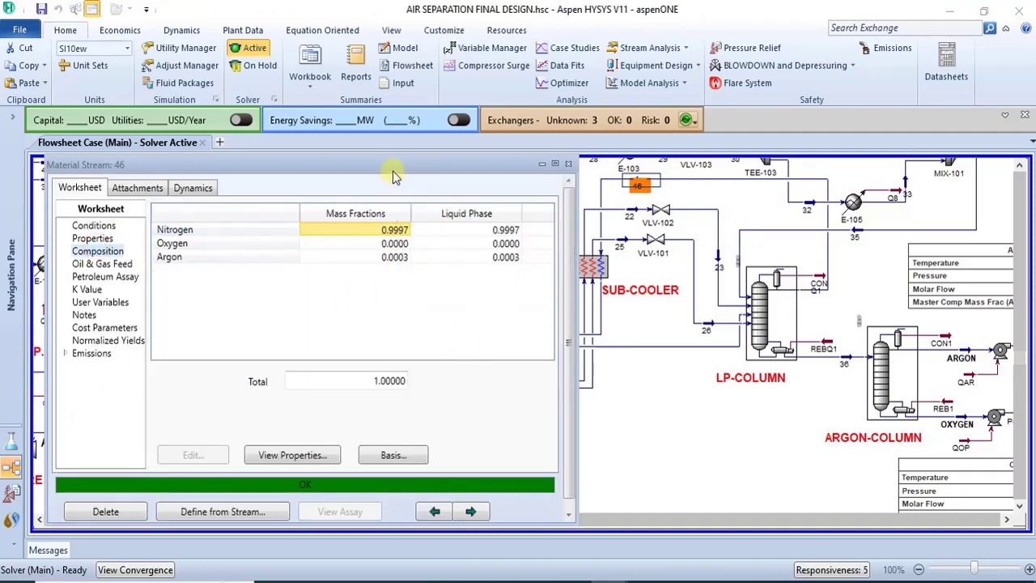
left_click_drag(407, 172, 585, 157)
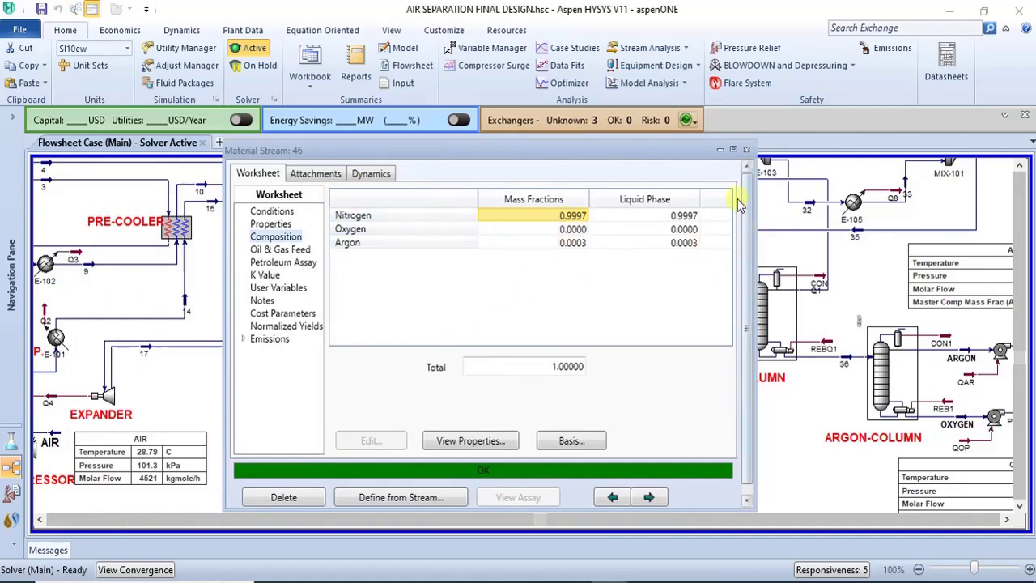
left_click(746, 150)
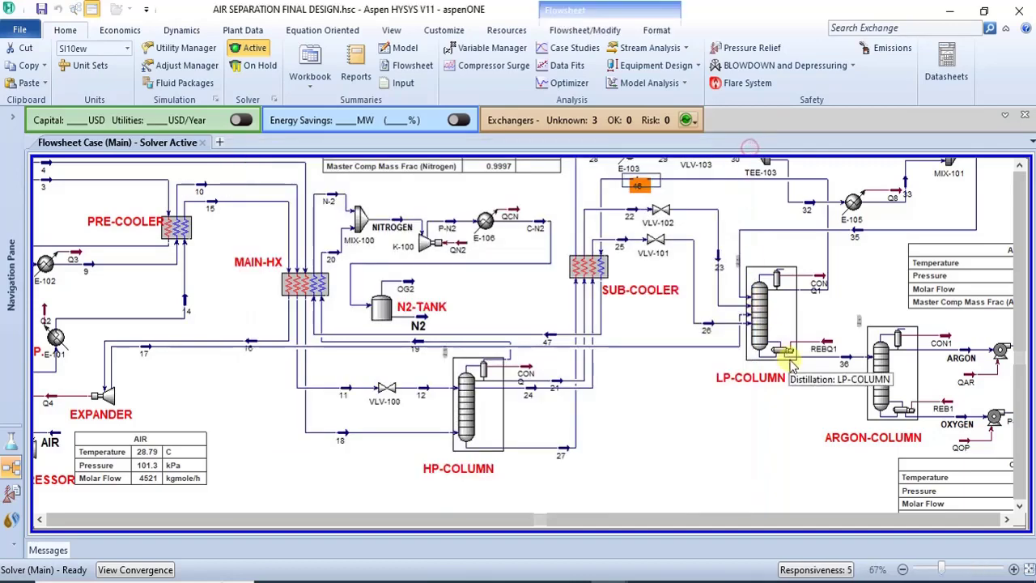
Step: Check the conditions and component mass fractions of LP-COLUMN bottoms stream 36, and close its worksheet
double_click(844, 365)
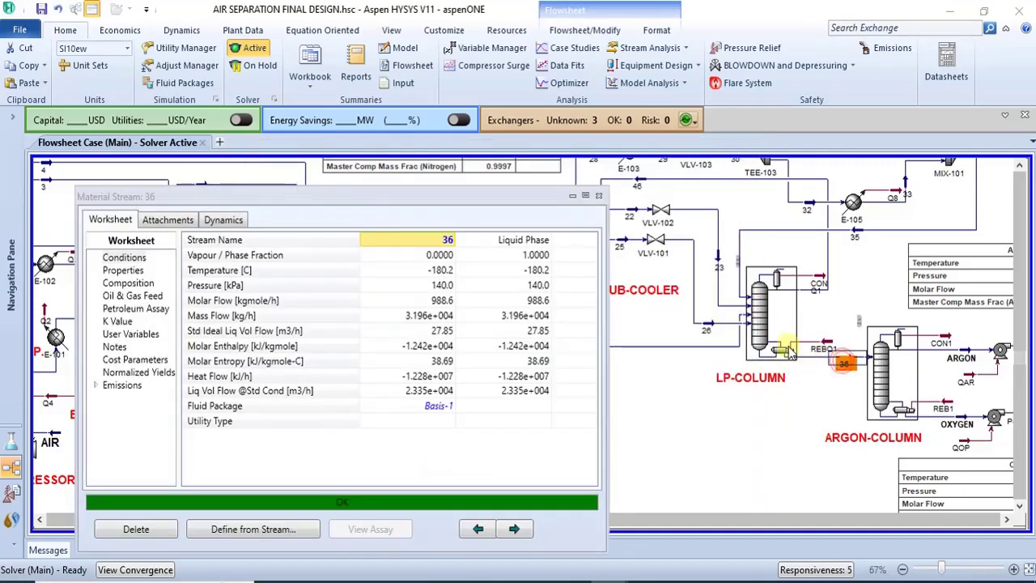
left_click(109, 283)
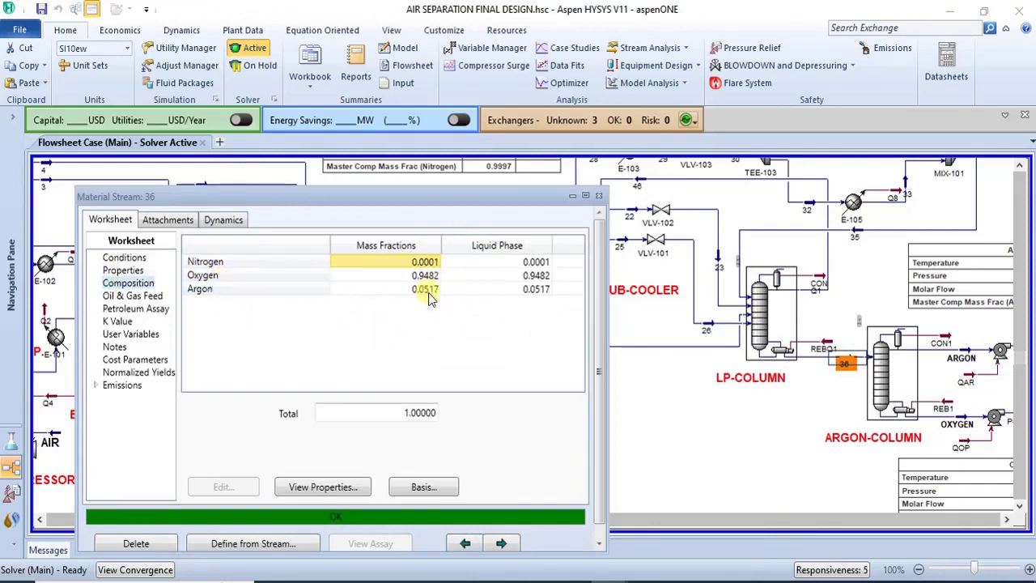
left_click(598, 195)
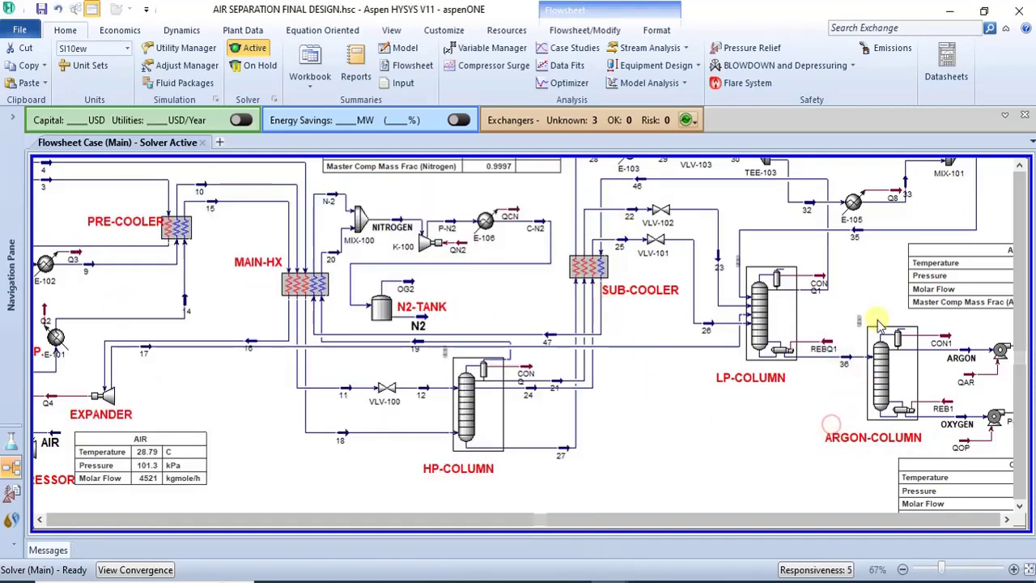
Step: Examine the ARGON-COLUMN outlets, recheck the vapour fraction, temperature and pressure of stream 46, and close its worksheet
left_click(1007, 518)
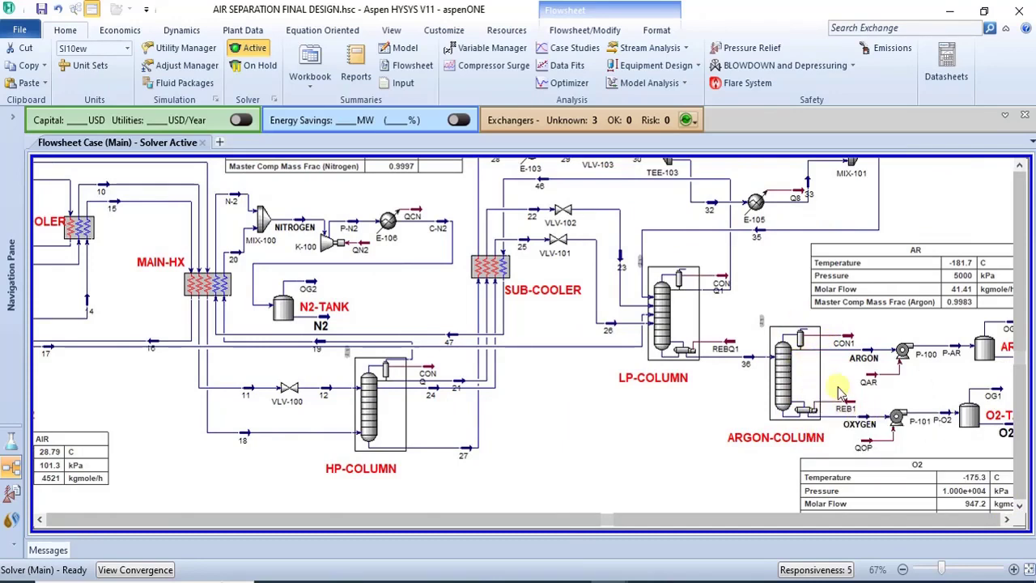
mouse_move(868, 429)
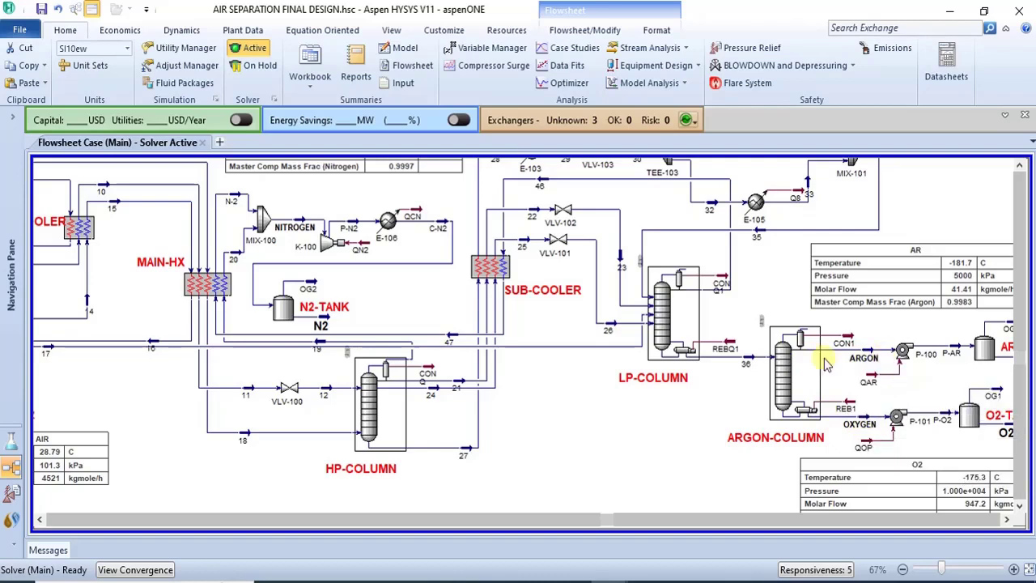
mouse_move(882, 351)
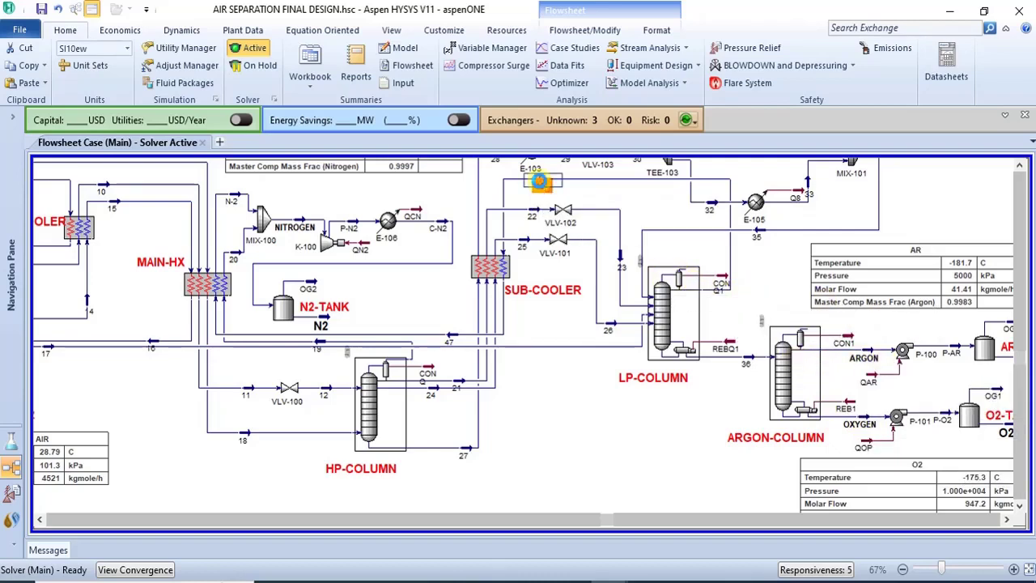
double_click(539, 185)
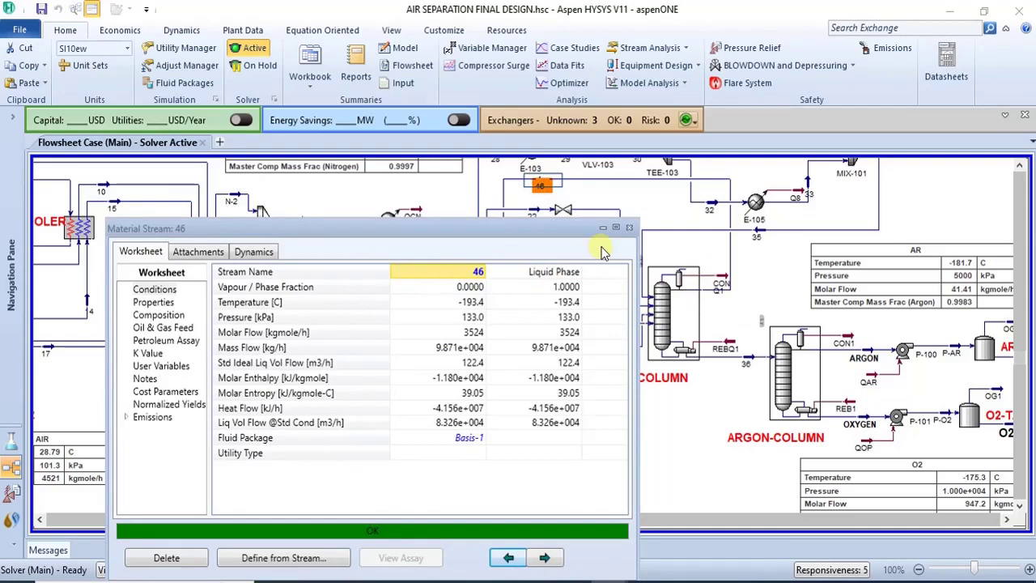
left_click(629, 229)
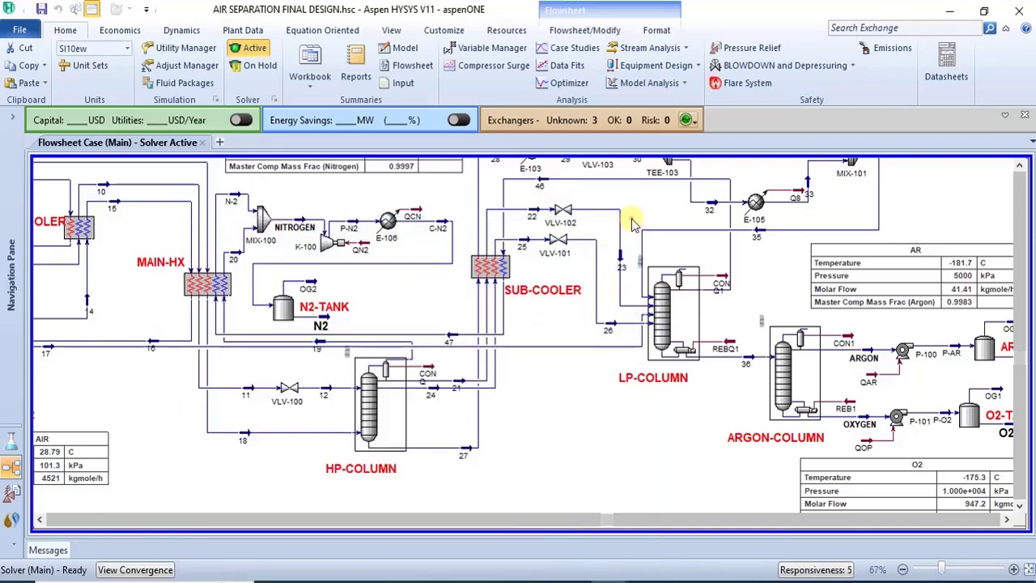
double_click(539, 181)
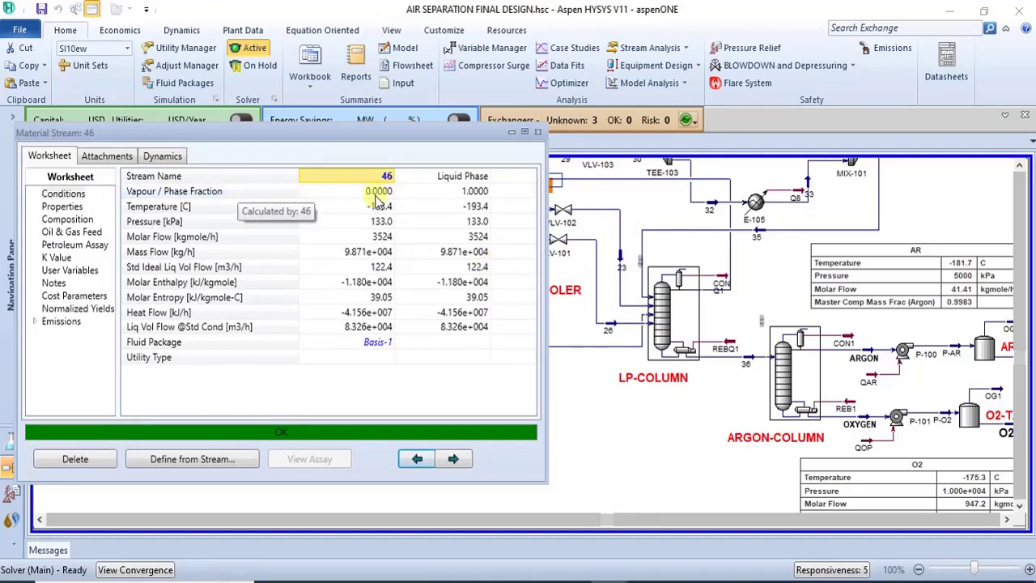
left_click(537, 134)
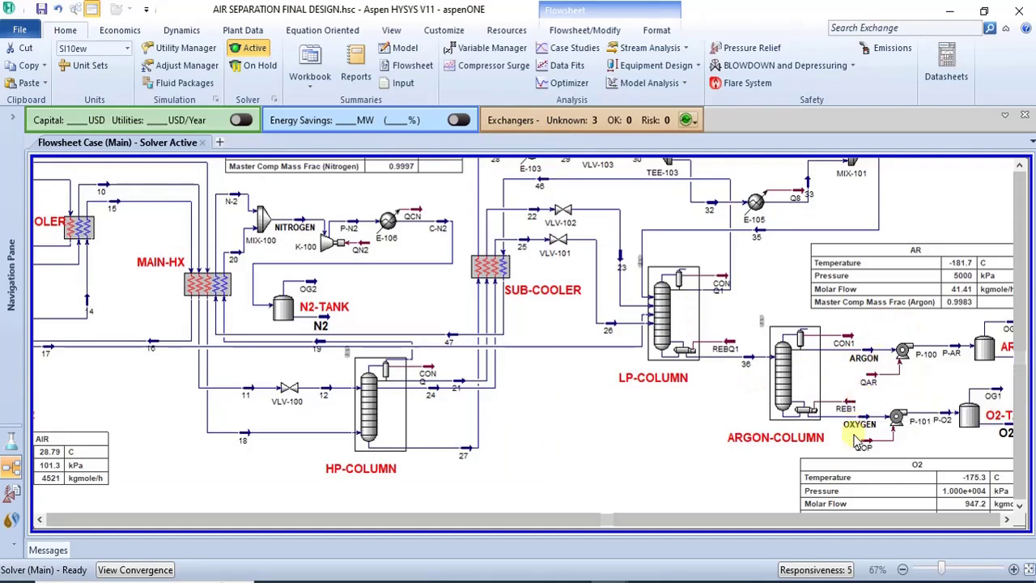
Step: Review the ARGON-COLUMN worksheet for the conditions and compositions of its feed, argon and oxygen streams, and close it
left_click(810, 382)
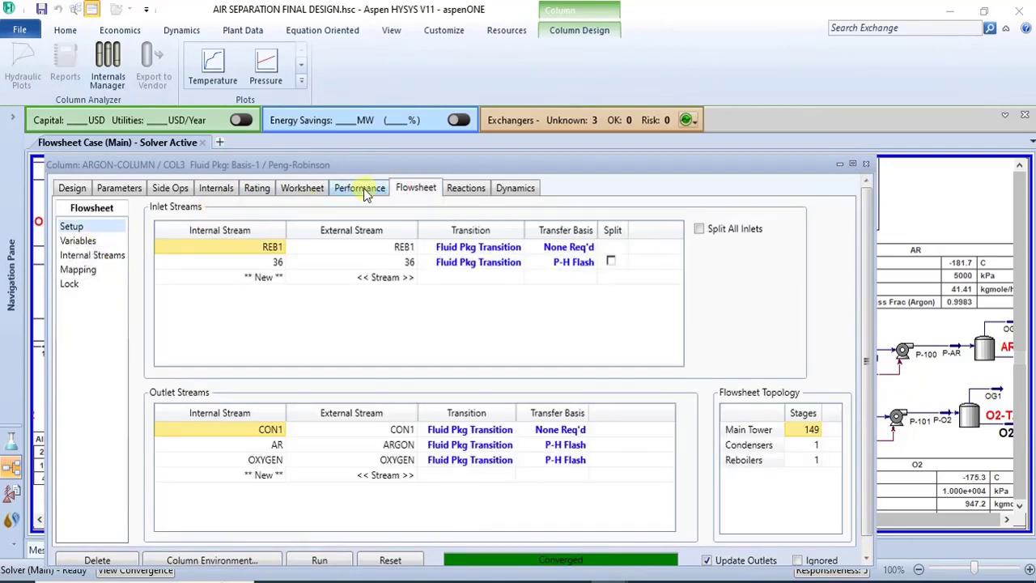
left_click(314, 191)
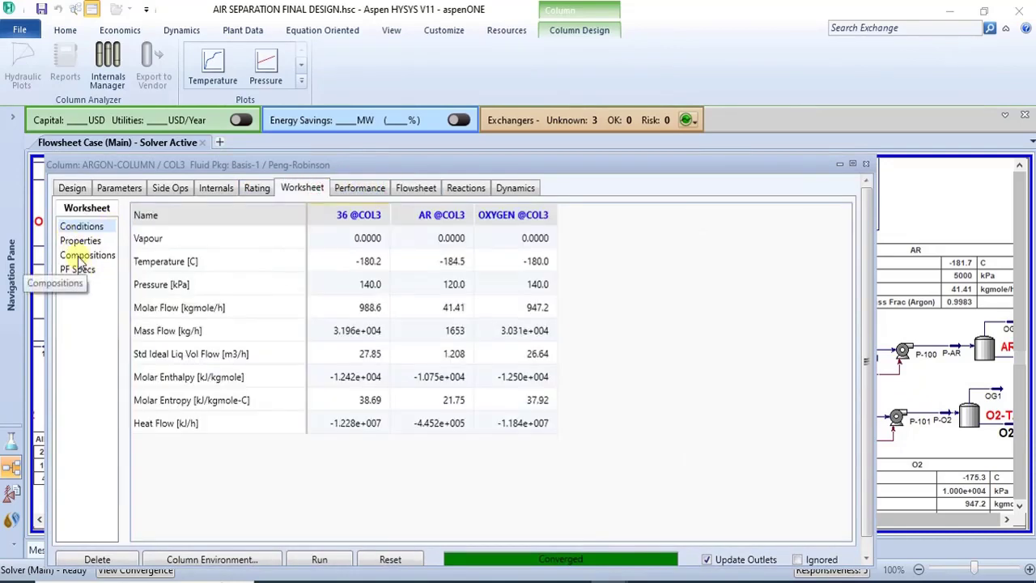
left_click(81, 256)
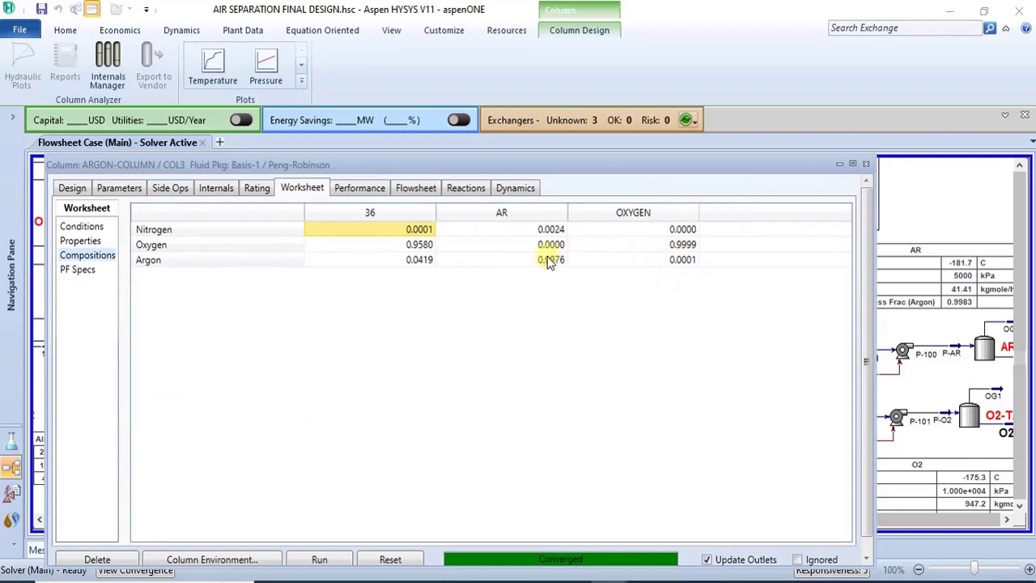
left_click(866, 165)
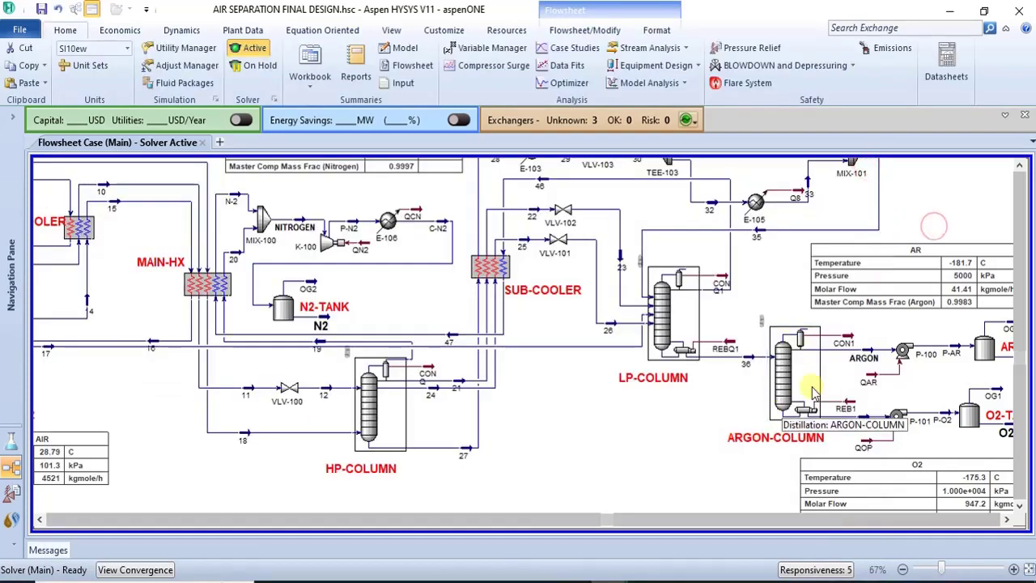
Step: Trace the argon and oxygen products through pumps P-100 and P-101 to their tanks, and examine the AR and O2 property tables
left_click(1007, 519)
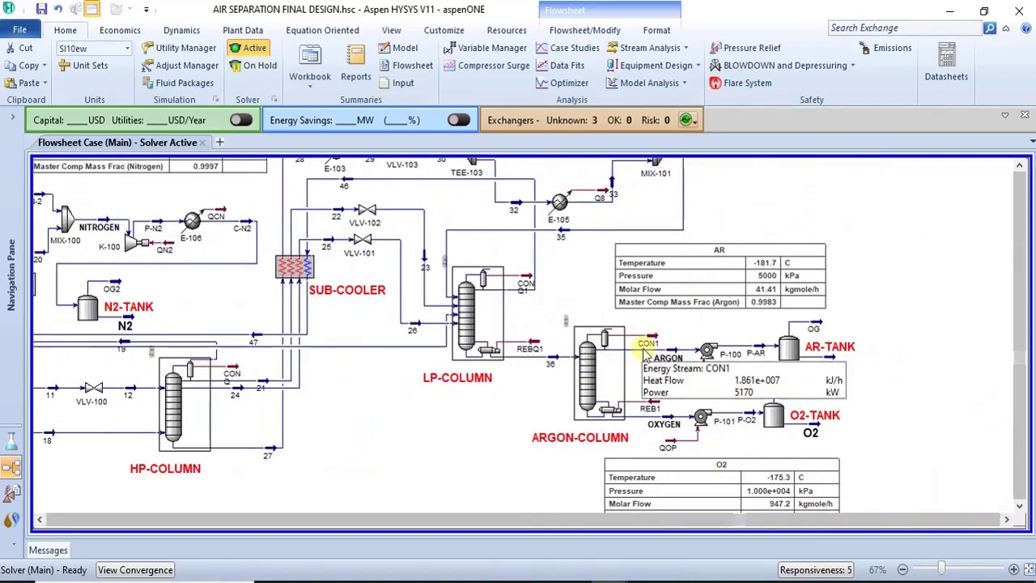
mouse_move(669, 428)
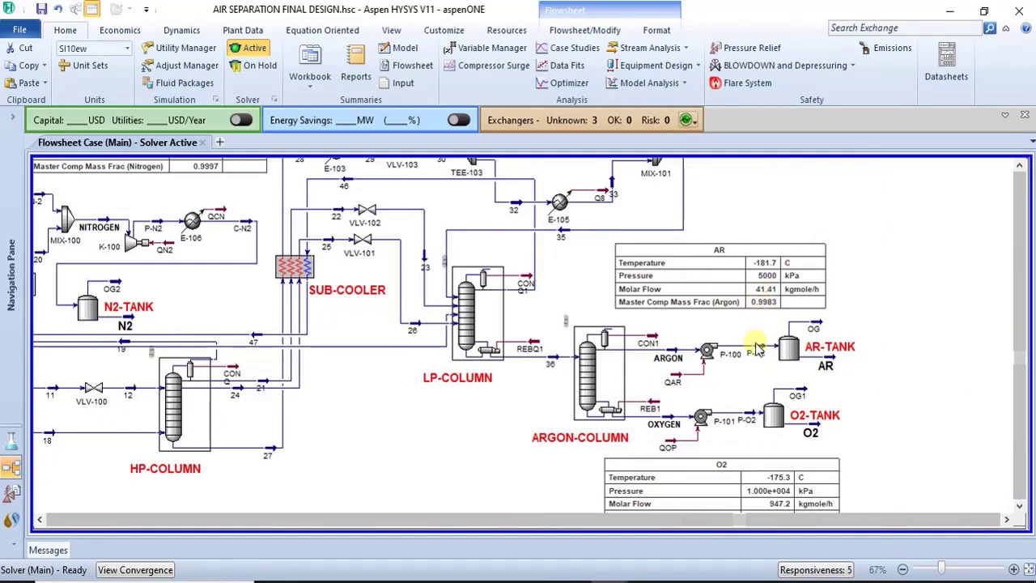
left_click(1019, 505)
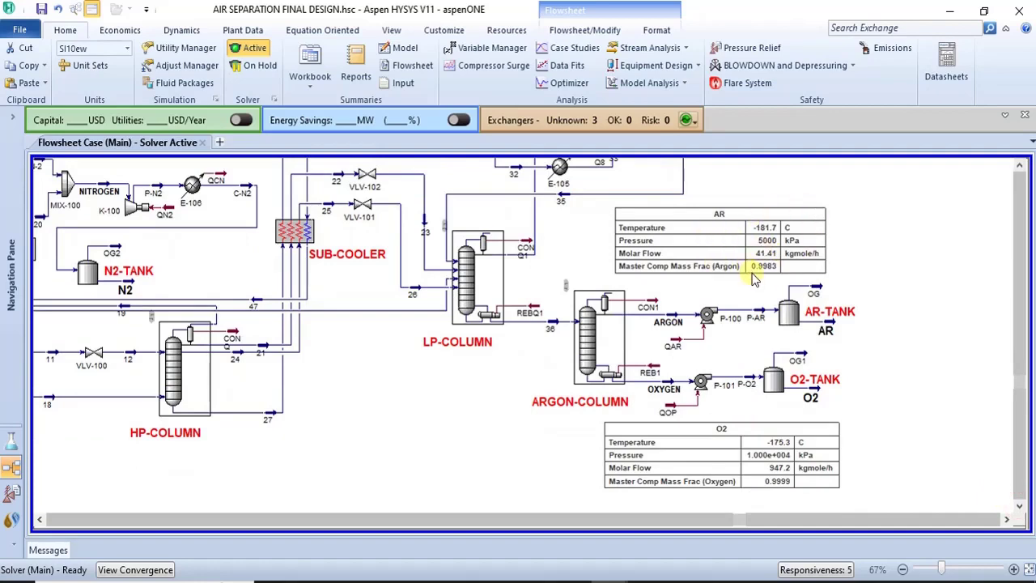
mouse_move(648, 384)
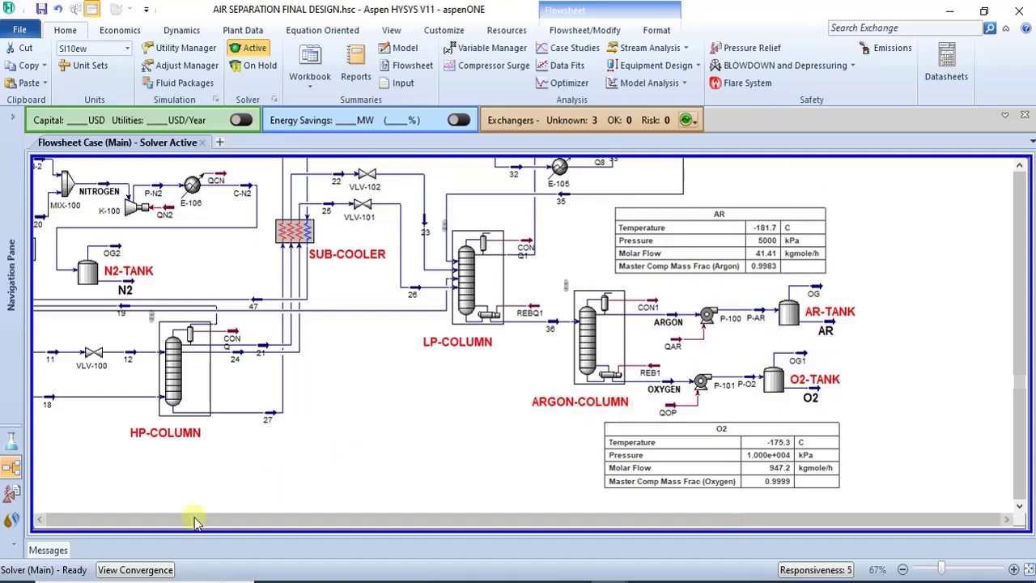
left_click(39, 520)
left_click(38, 520)
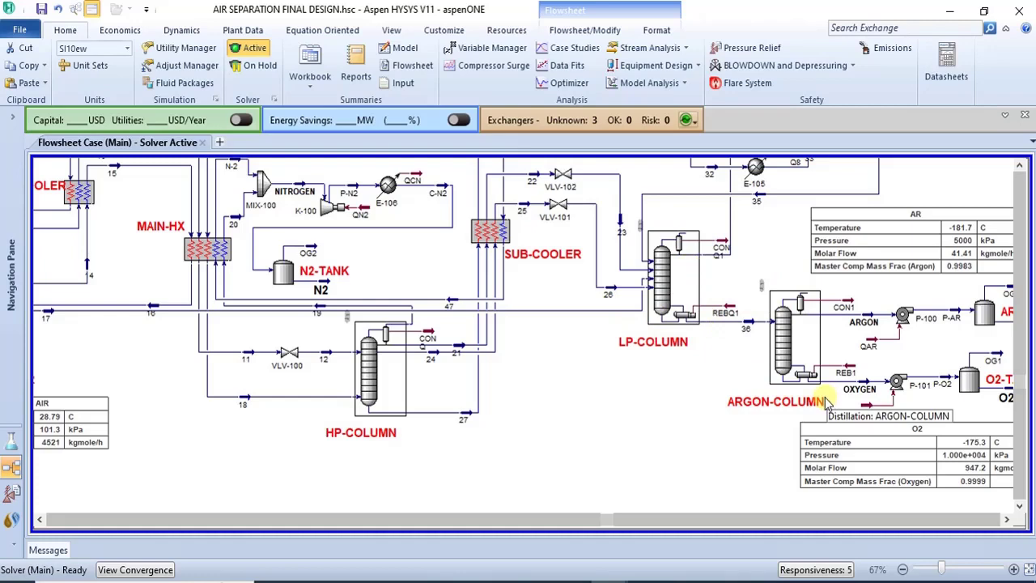
Step: Check the temperature and pressure of stream P-AR between pump P-100 and the AR-TANK, and close its worksheet
left_click(1007, 518)
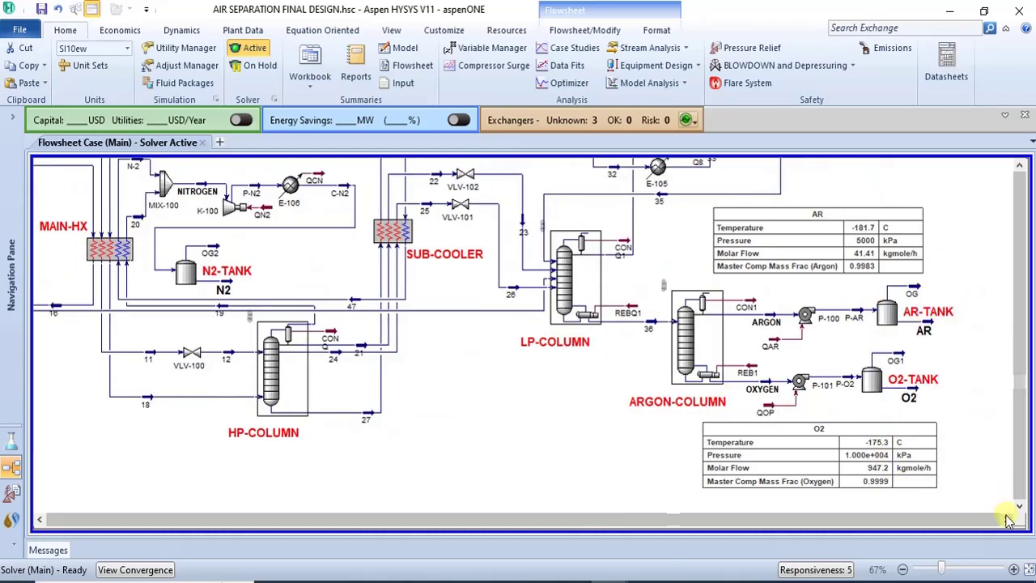
left_click(859, 320)
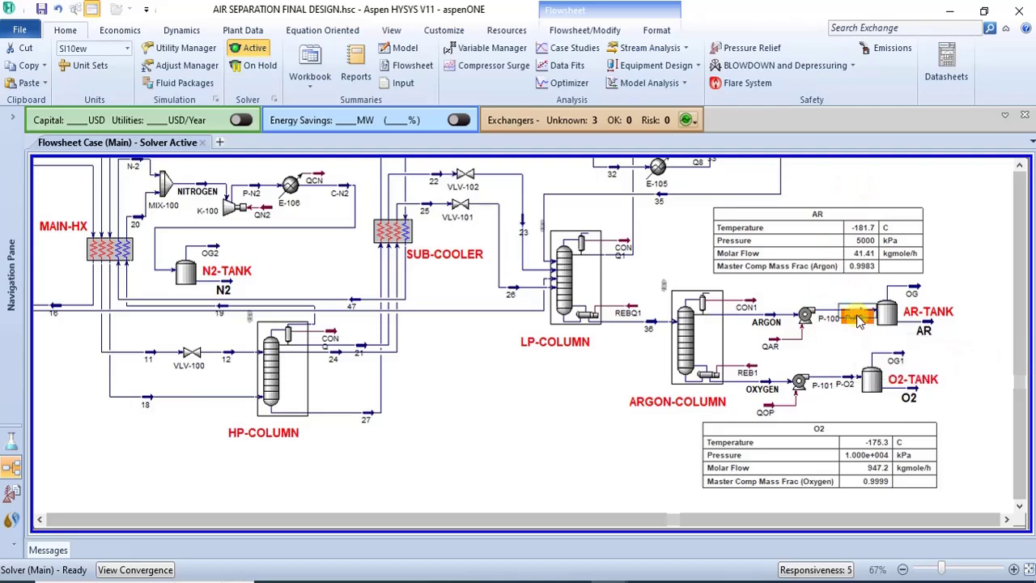
double_click(859, 320)
mouse_move(427, 291)
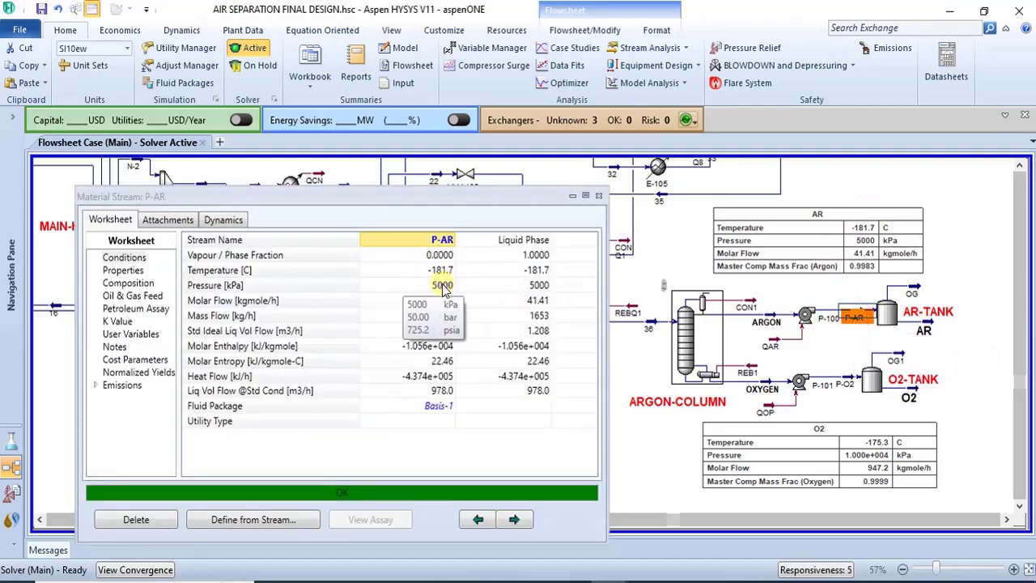
left_click(598, 196)
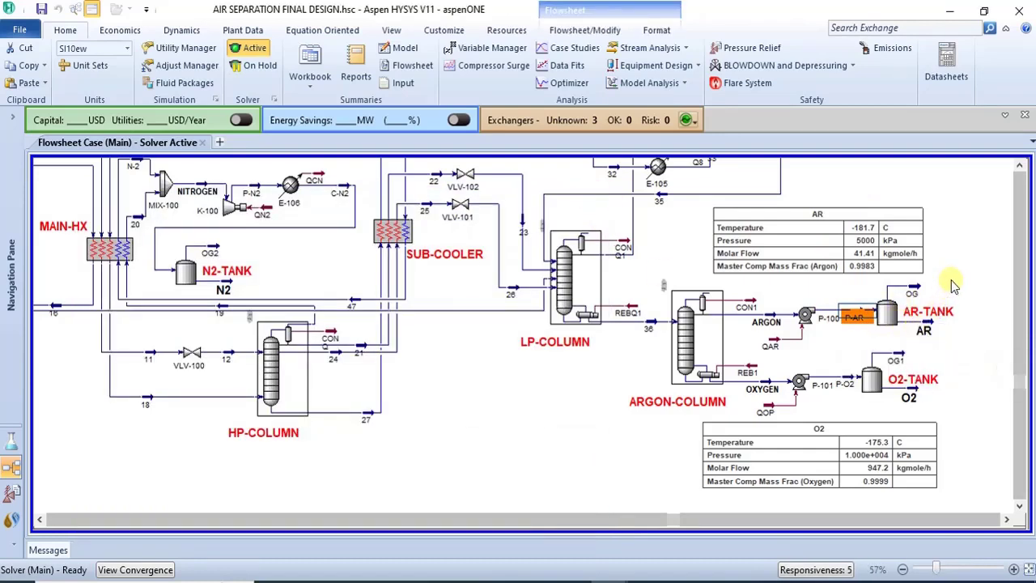
Step: Check the conditions of the P-O2, O2 and OG1 streams in the O2-TANK worksheet, and close it
double_click(871, 378)
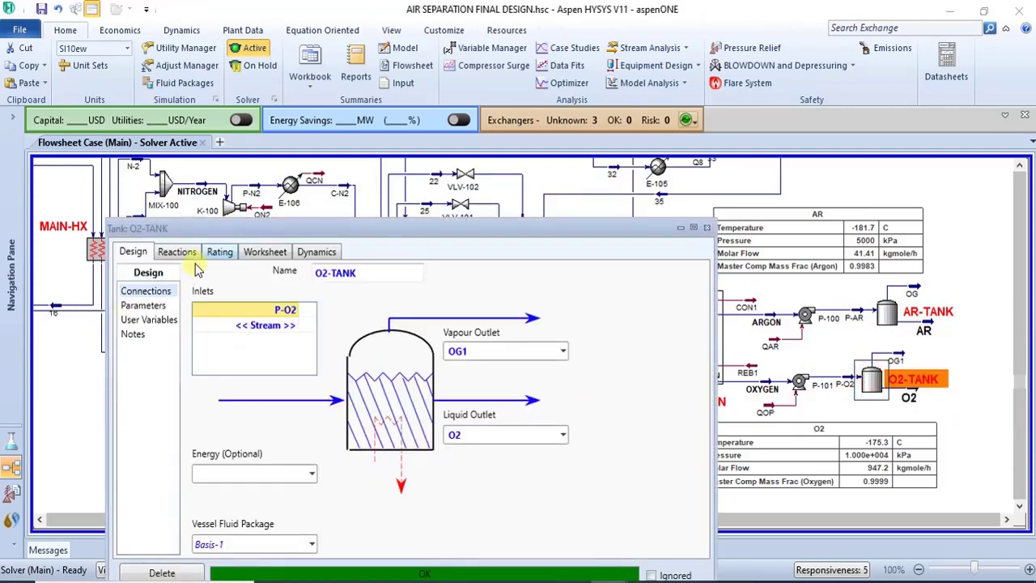
left_click(263, 251)
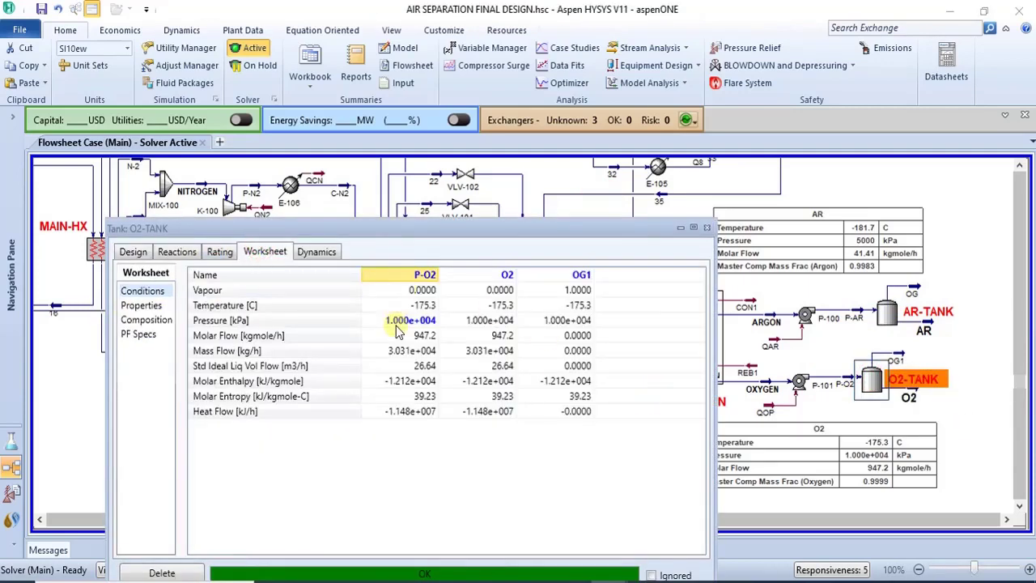
mouse_move(397, 324)
left_click(706, 229)
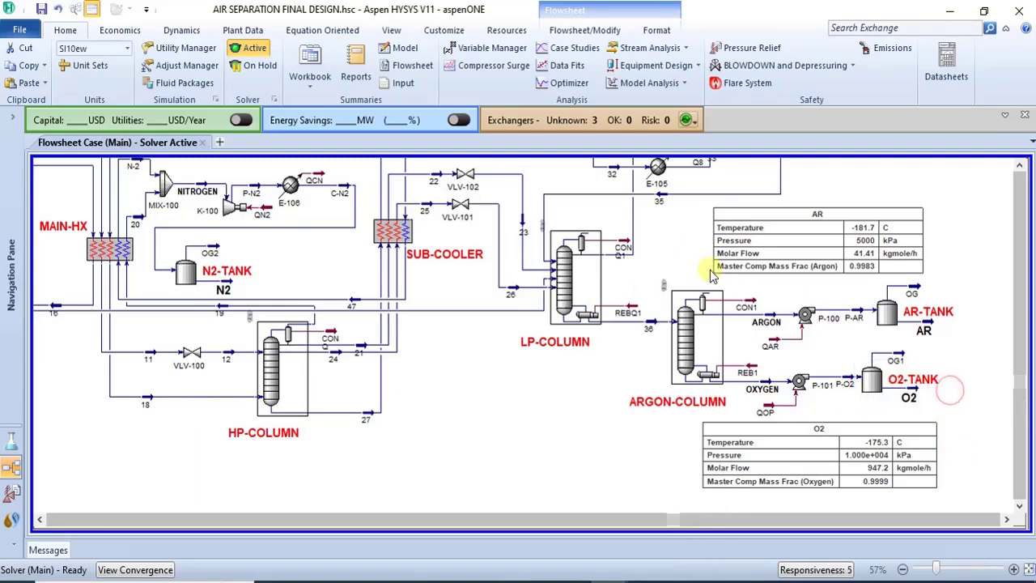
Step: Trace the nitrogen product from MIX-100 through compressor K-100 and E-106 to N2-TANK, checking the summaries of K-100, the tank and stream NITROGEN
left_click(1021, 165)
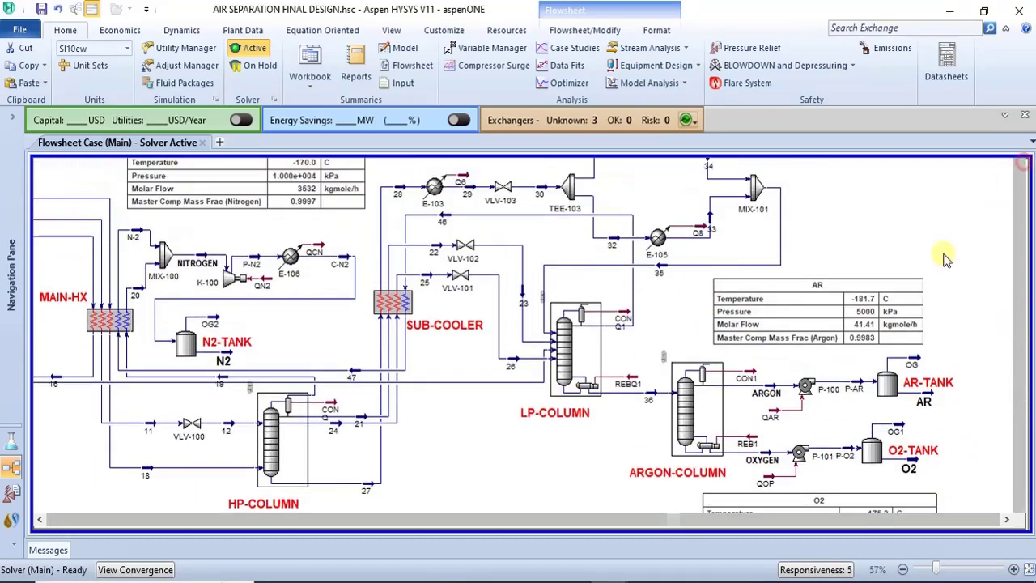
left_click(39, 518)
left_click(43, 519)
mouse_move(819, 322)
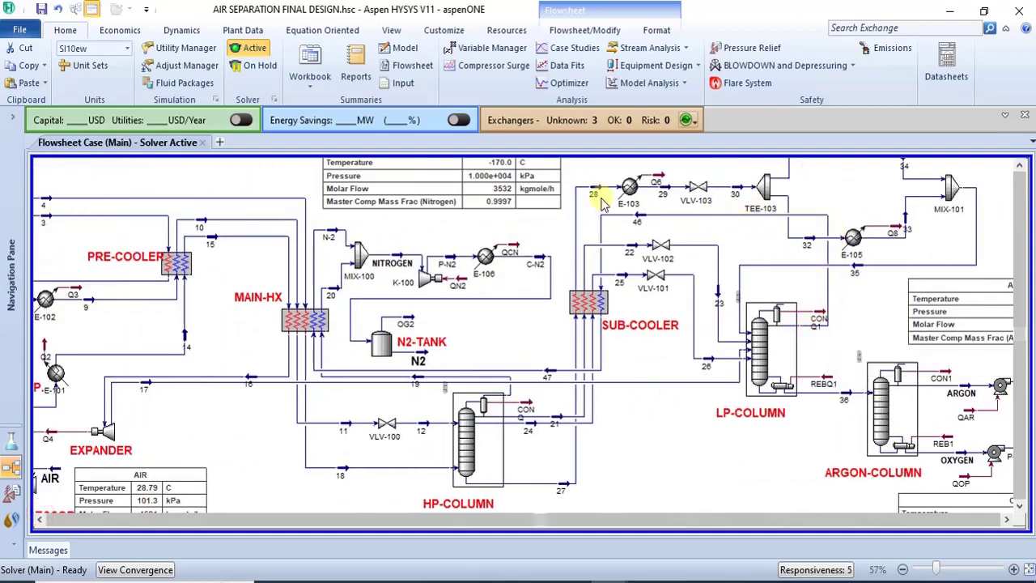
left_click(1019, 165)
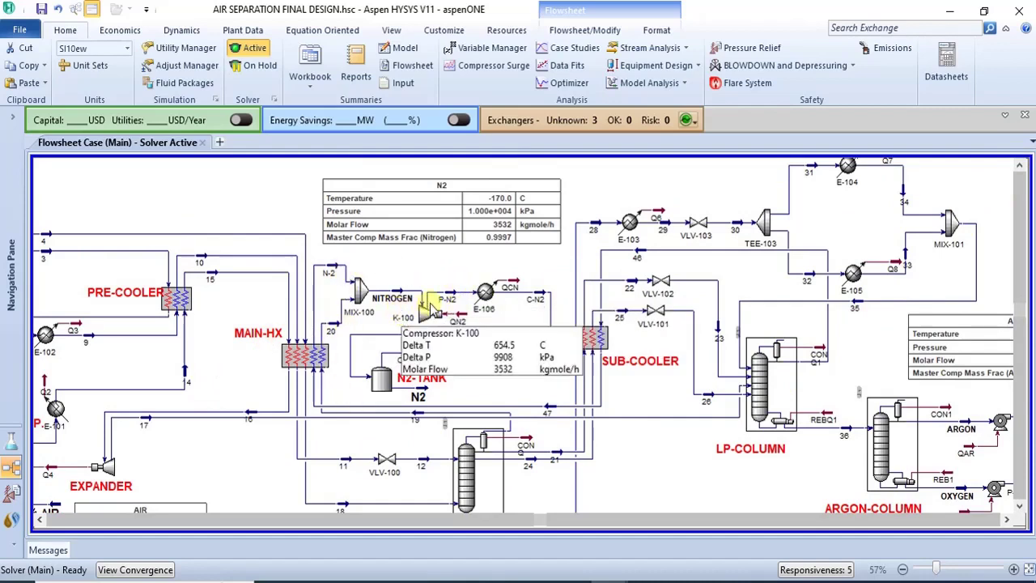
mouse_move(447, 303)
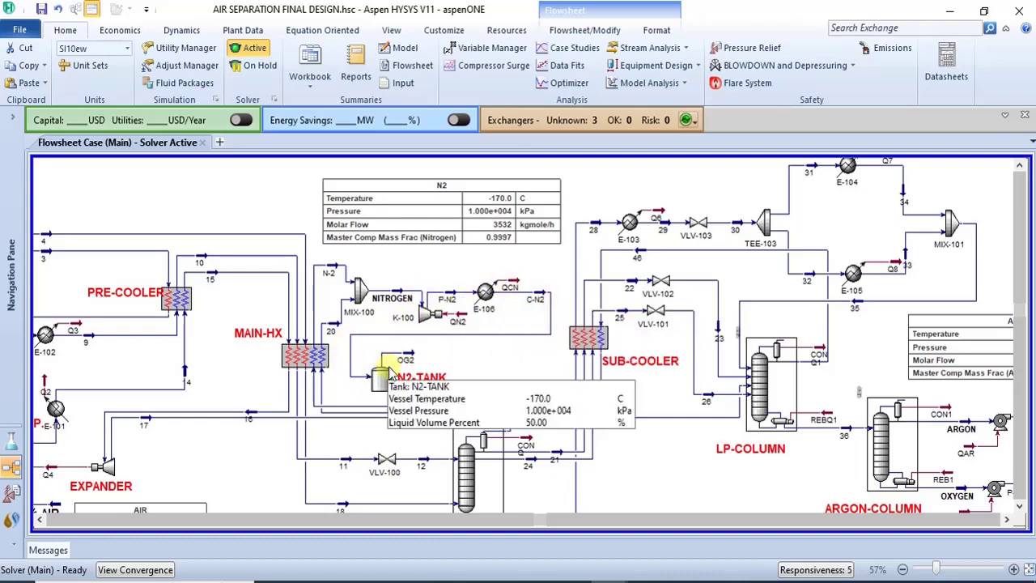
mouse_move(354, 309)
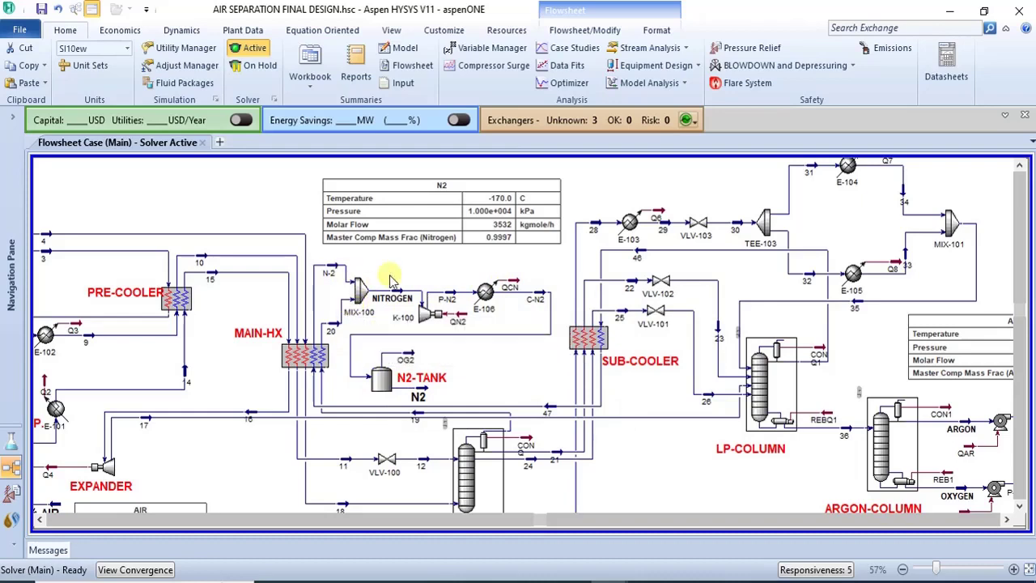
mouse_move(386, 303)
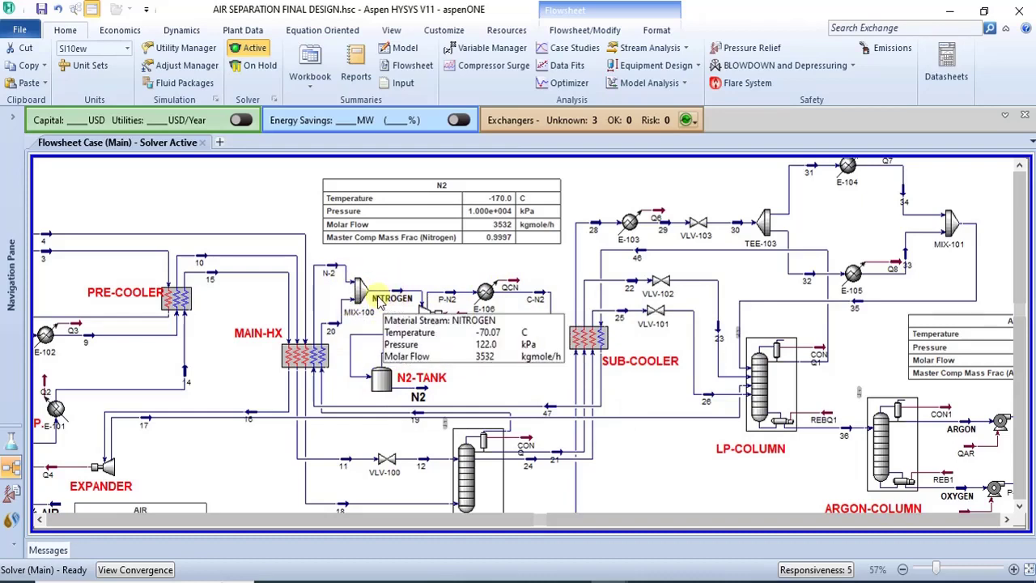
Step: Compare the vapour fraction, temperature and pressure of streams 46 and N-2, closing each worksheet
double_click(636, 256)
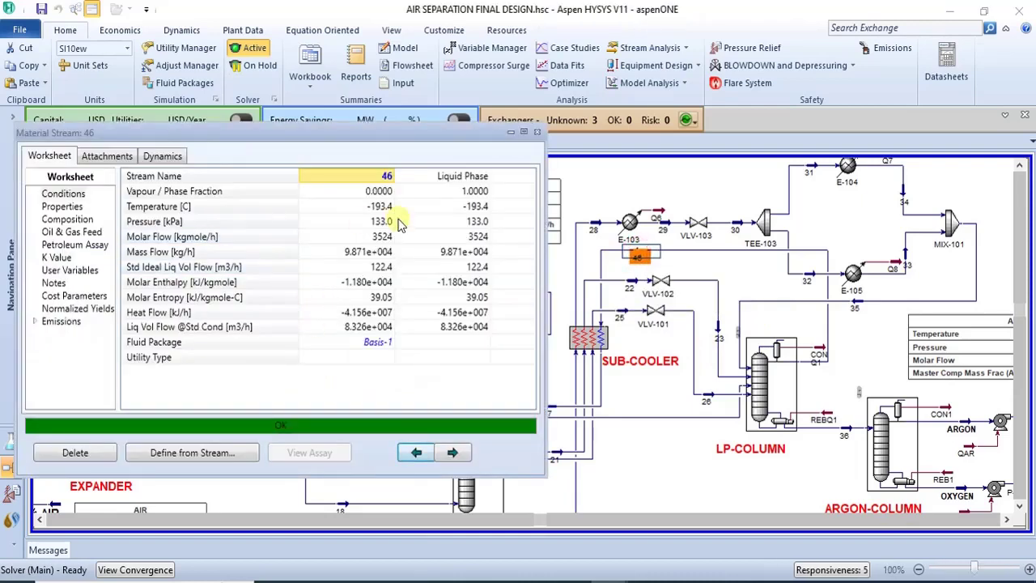
left_click(537, 132)
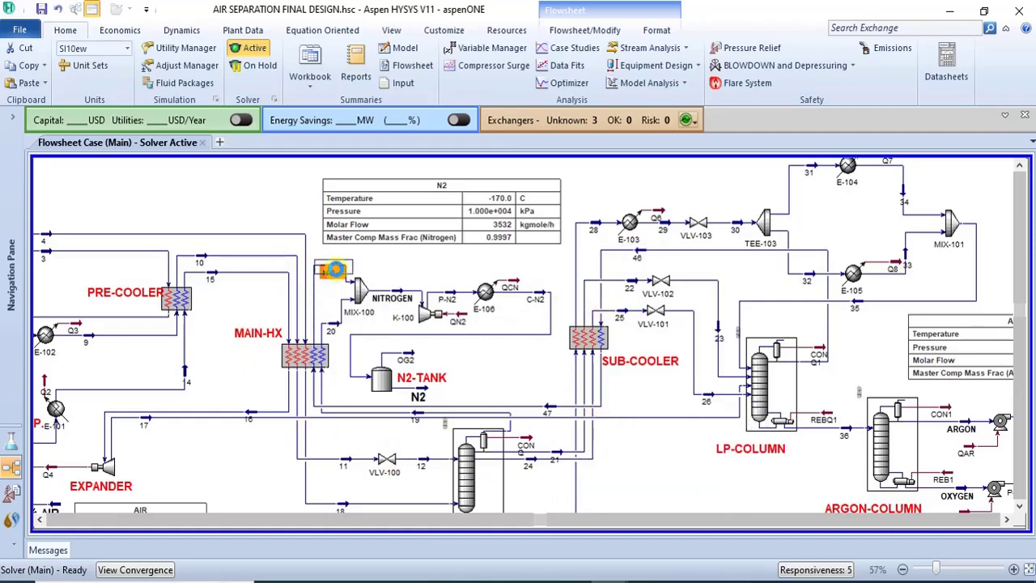
double_click(335, 274)
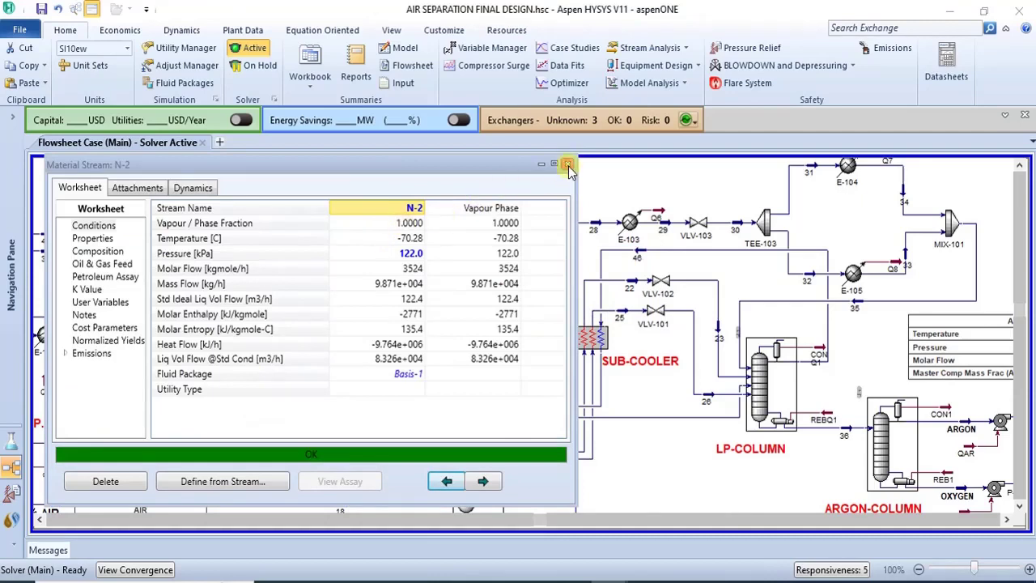
left_click(568, 166)
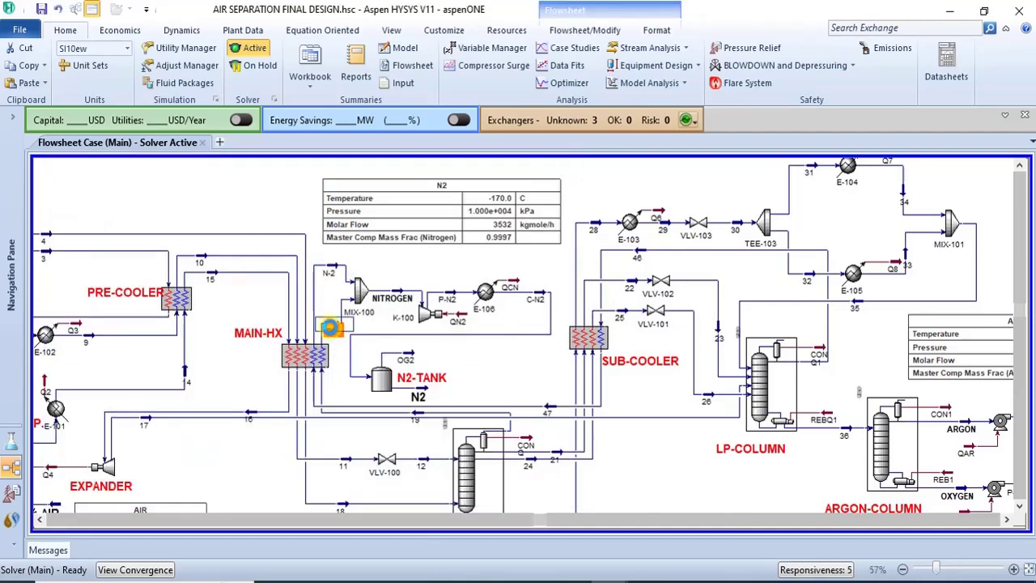
Step: Review the conditions of stream 20 entering MIX-100 and the inlet and outlet conditions of compressor K-100, closing both worksheets
double_click(330, 327)
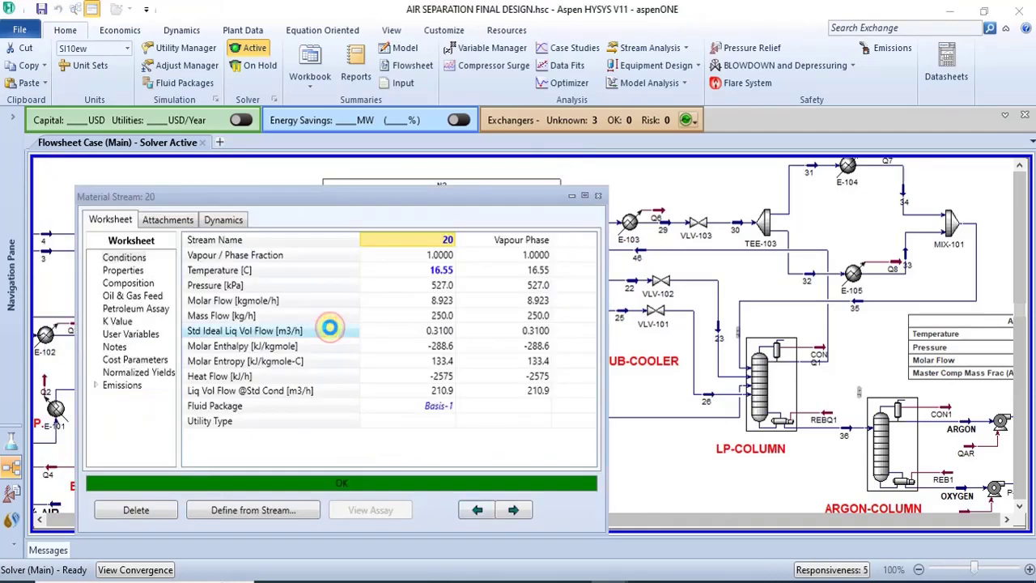
left_click(599, 197)
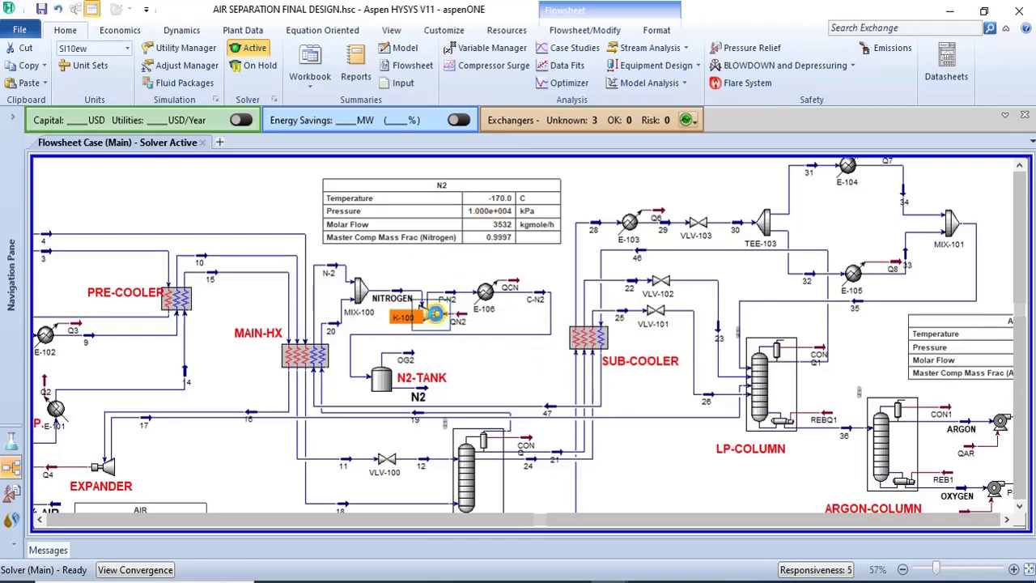
double_click(435, 314)
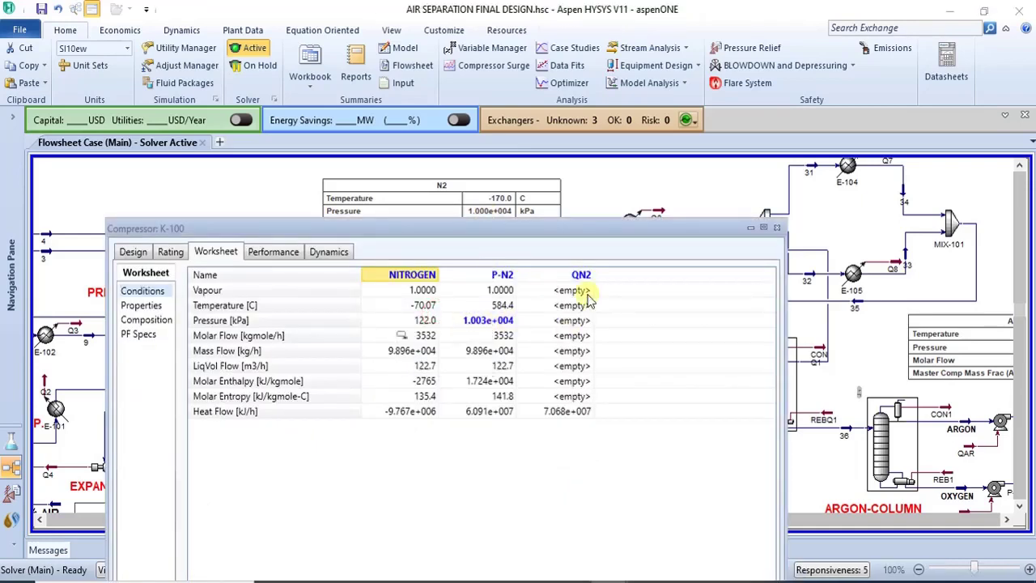
left_click(775, 227)
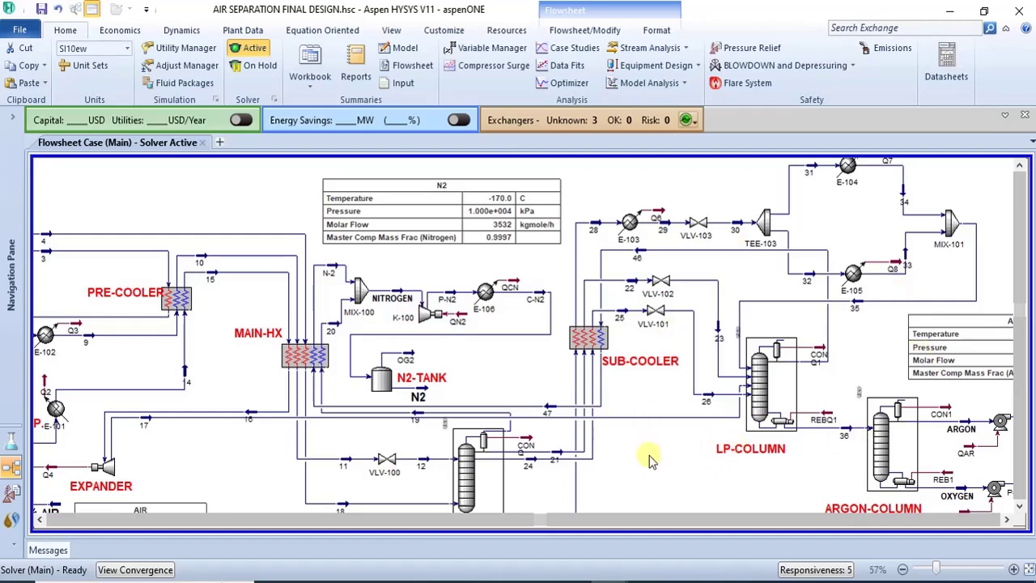
Step: Examine the complete flowsheet from the air feed through the heat exchangers and columns to the nitrogen, argon and oxygen tanks
left_click(1017, 506)
left_click(1018, 506)
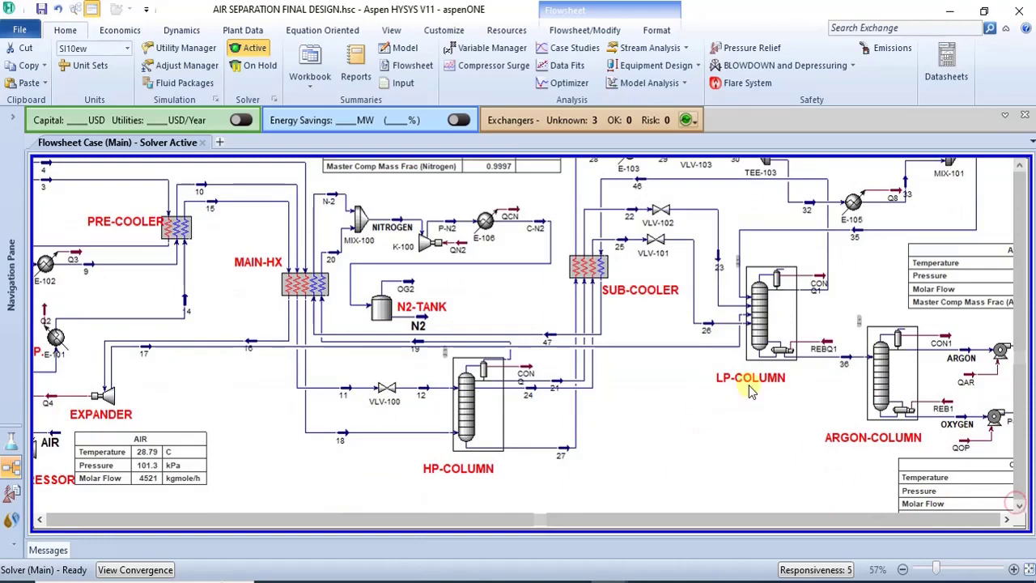
left_click(1020, 166)
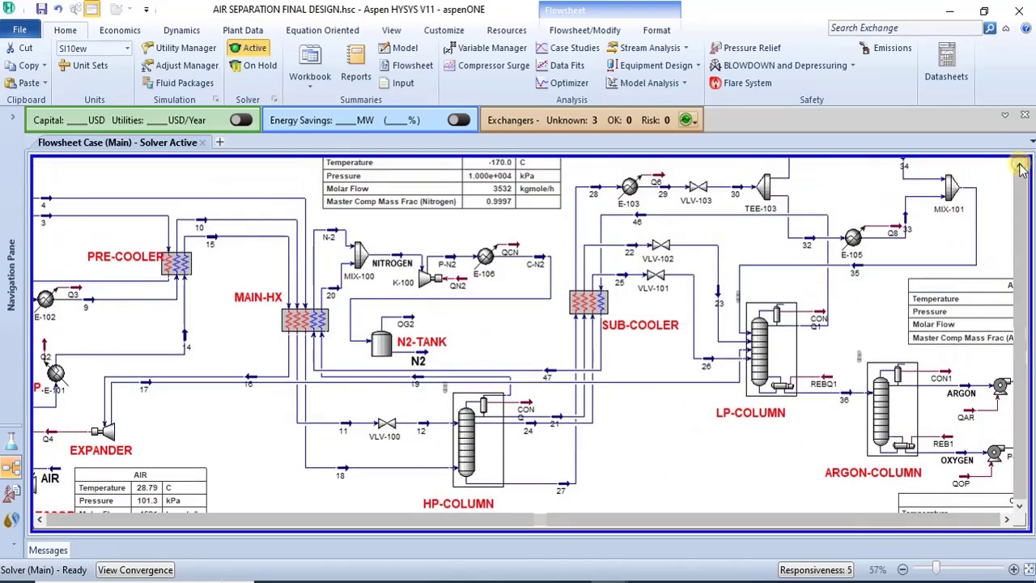
left_click(1019, 166)
left_click(659, 443)
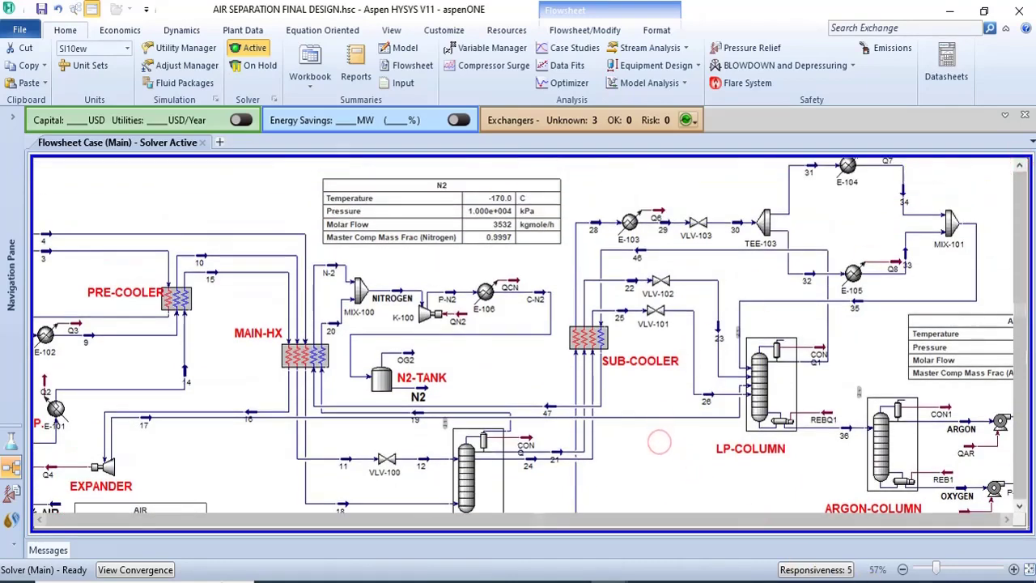
left_click_drag(935, 571, 931, 571)
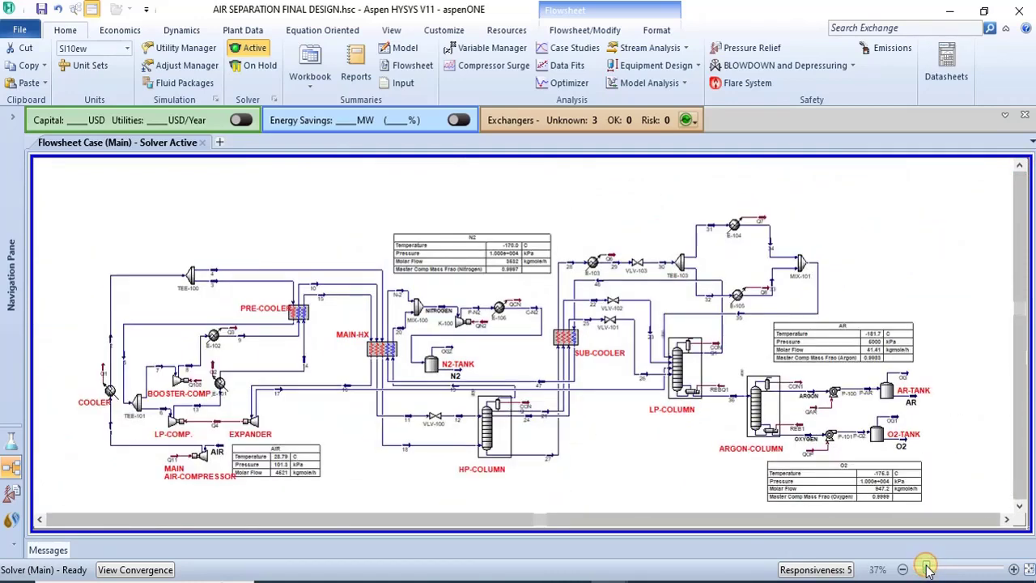
left_click_drag(928, 571, 956, 570)
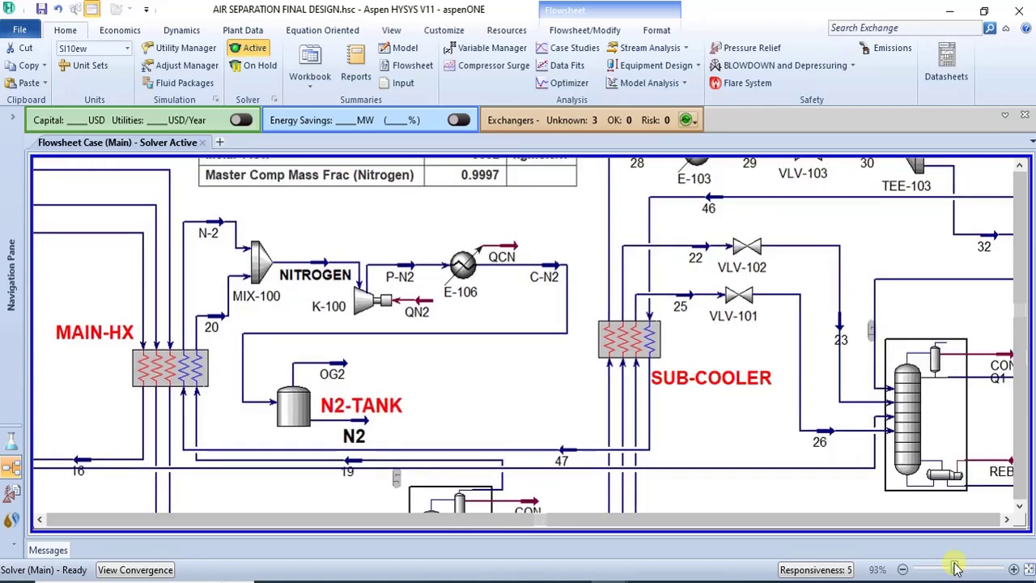
left_click_drag(955, 569, 932, 557)
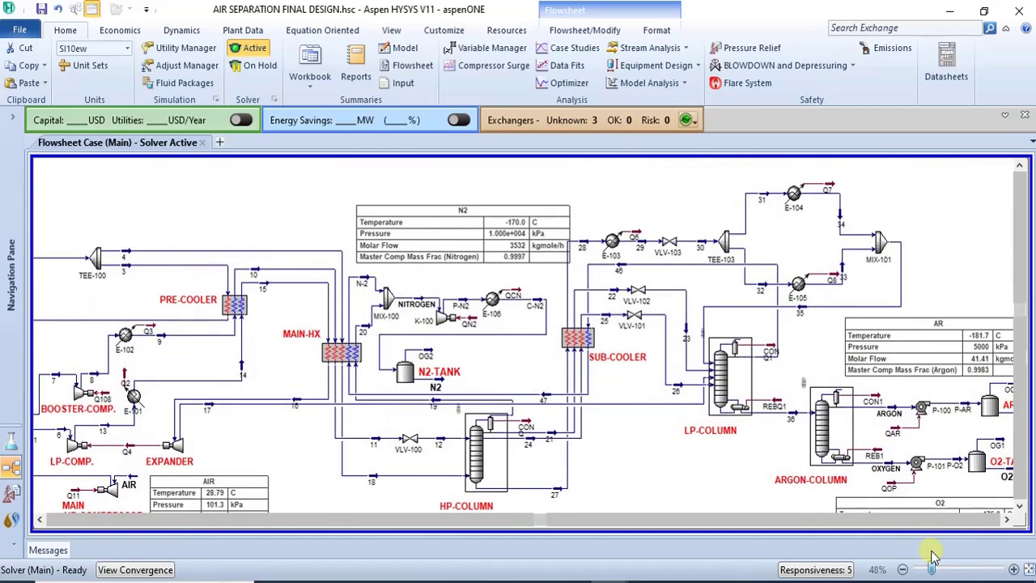